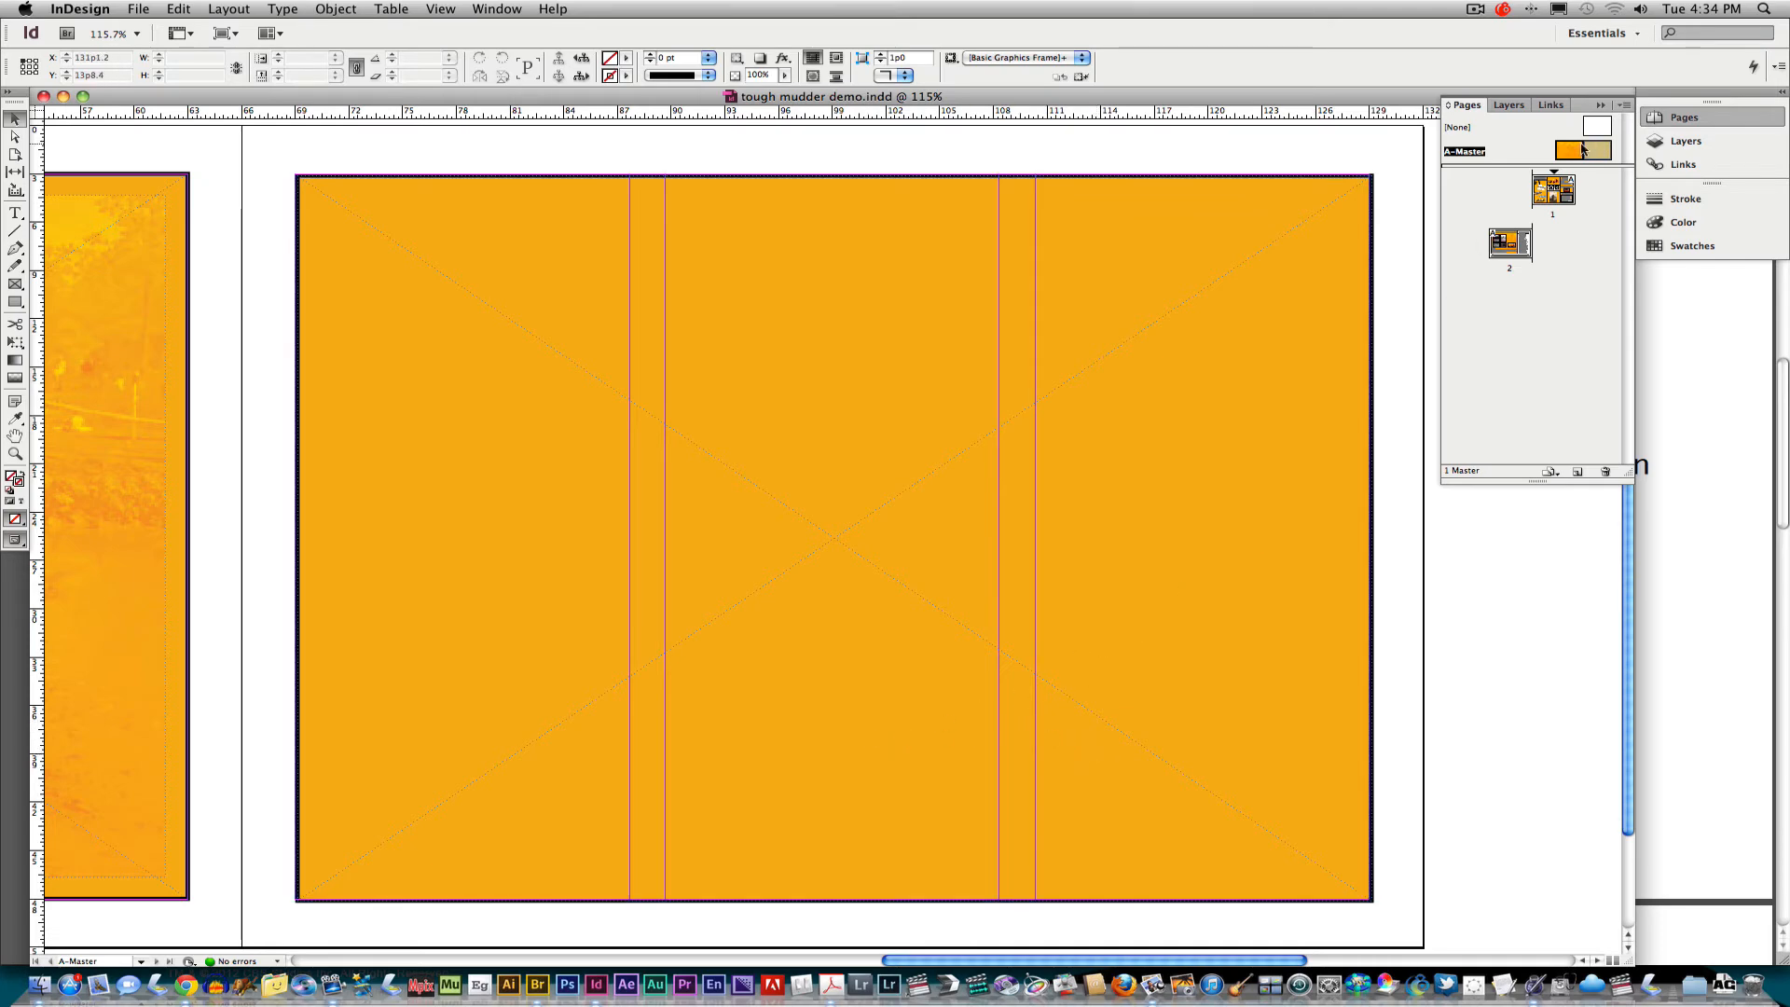
Examine pages 1 and 2 and the A-Master page of the tough mudder demo brochure.
{"action": "double_click", "coordinate": [1553, 191]}
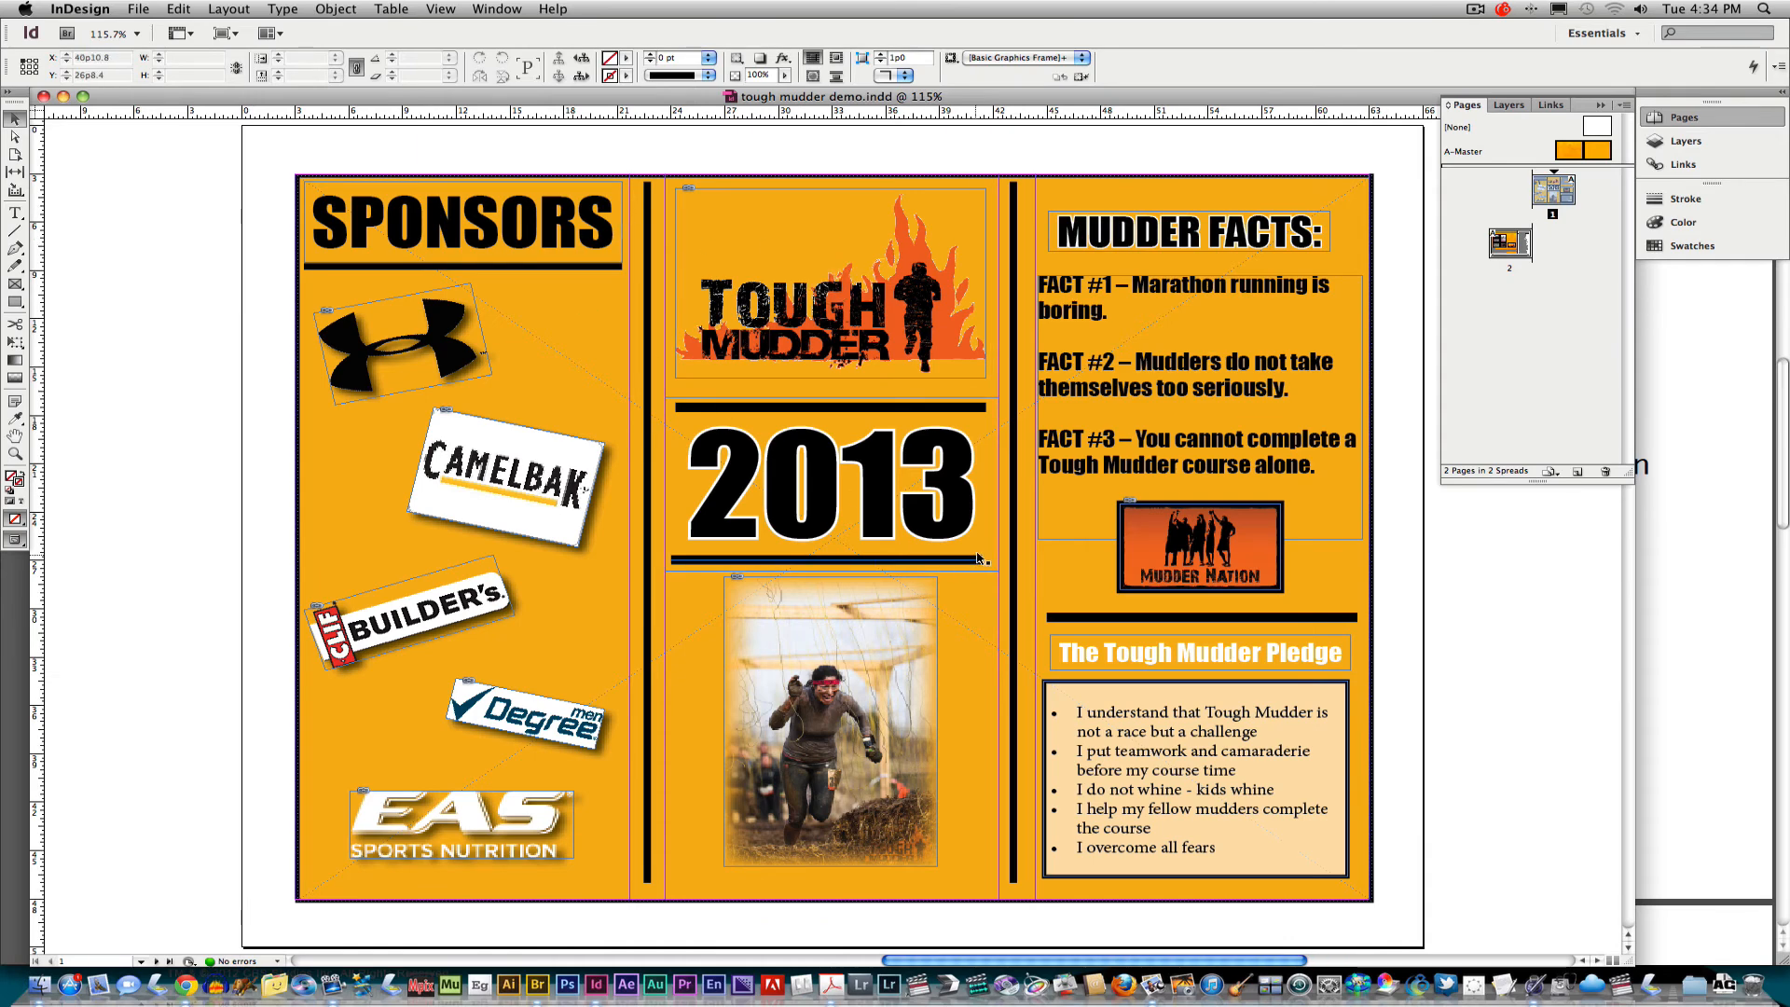
{"action": "double_click", "coordinate": [1510, 244]}
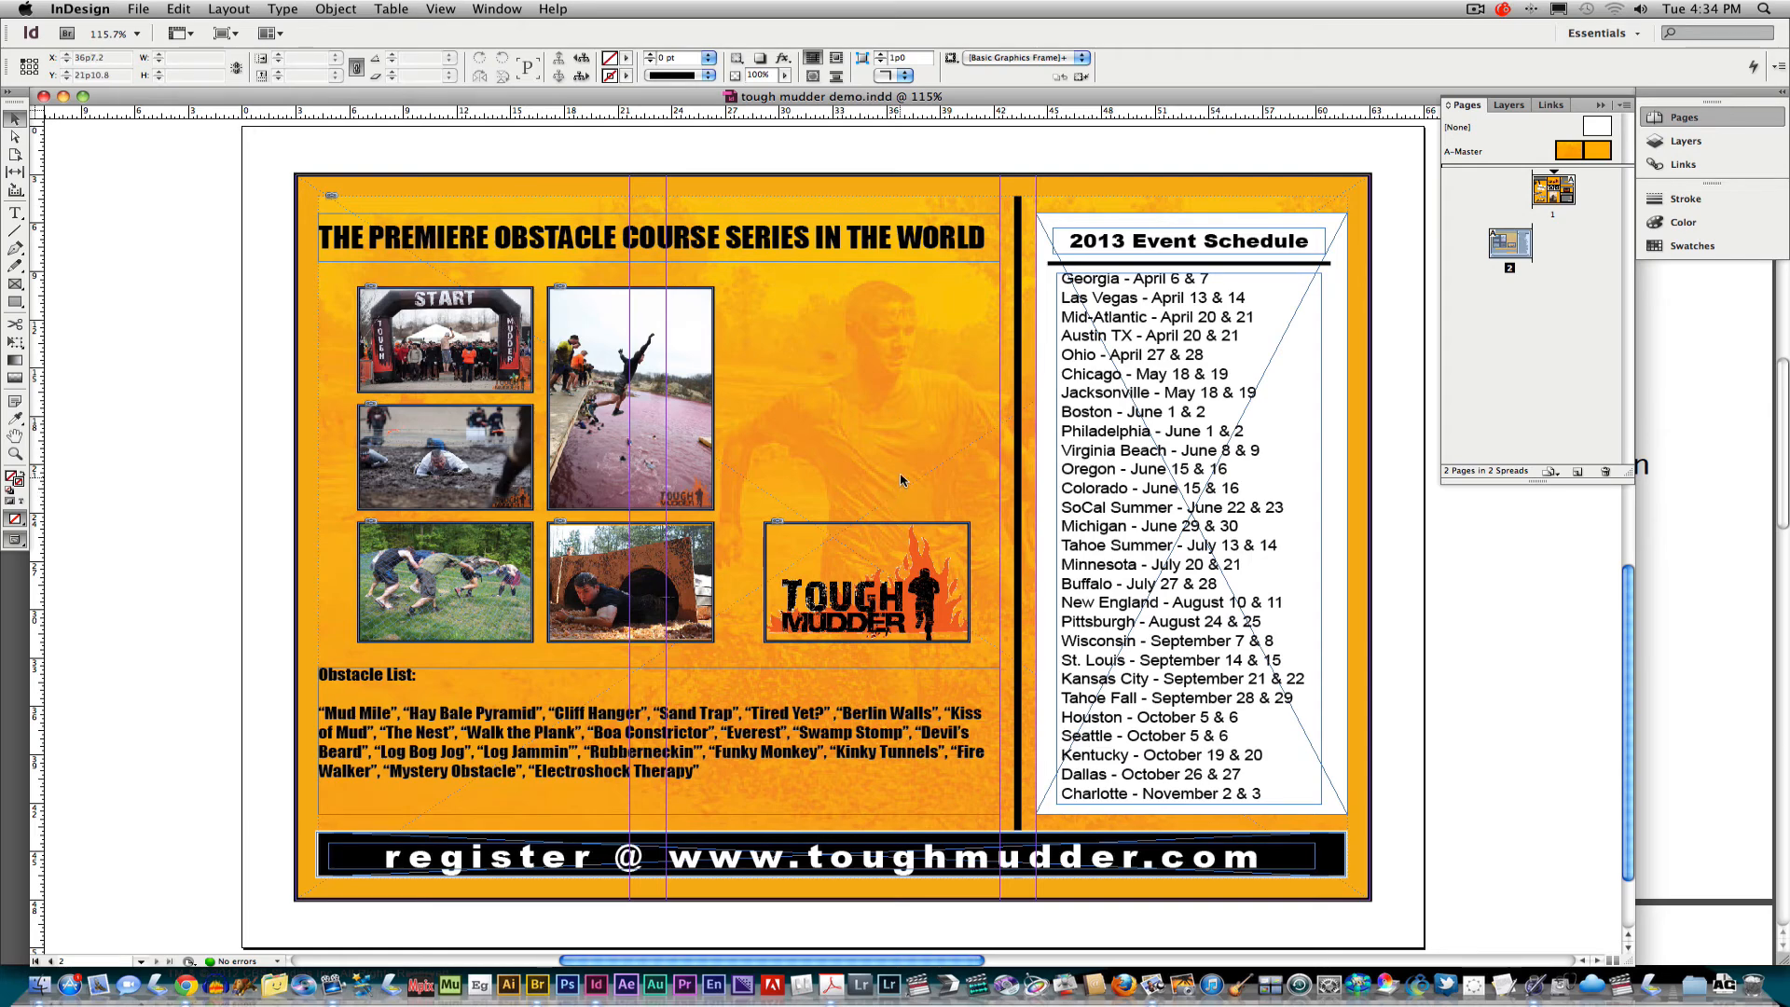
{"action": "left_click", "coordinate": [1598, 151]}
{"action": "double_click", "coordinate": [1597, 152]}
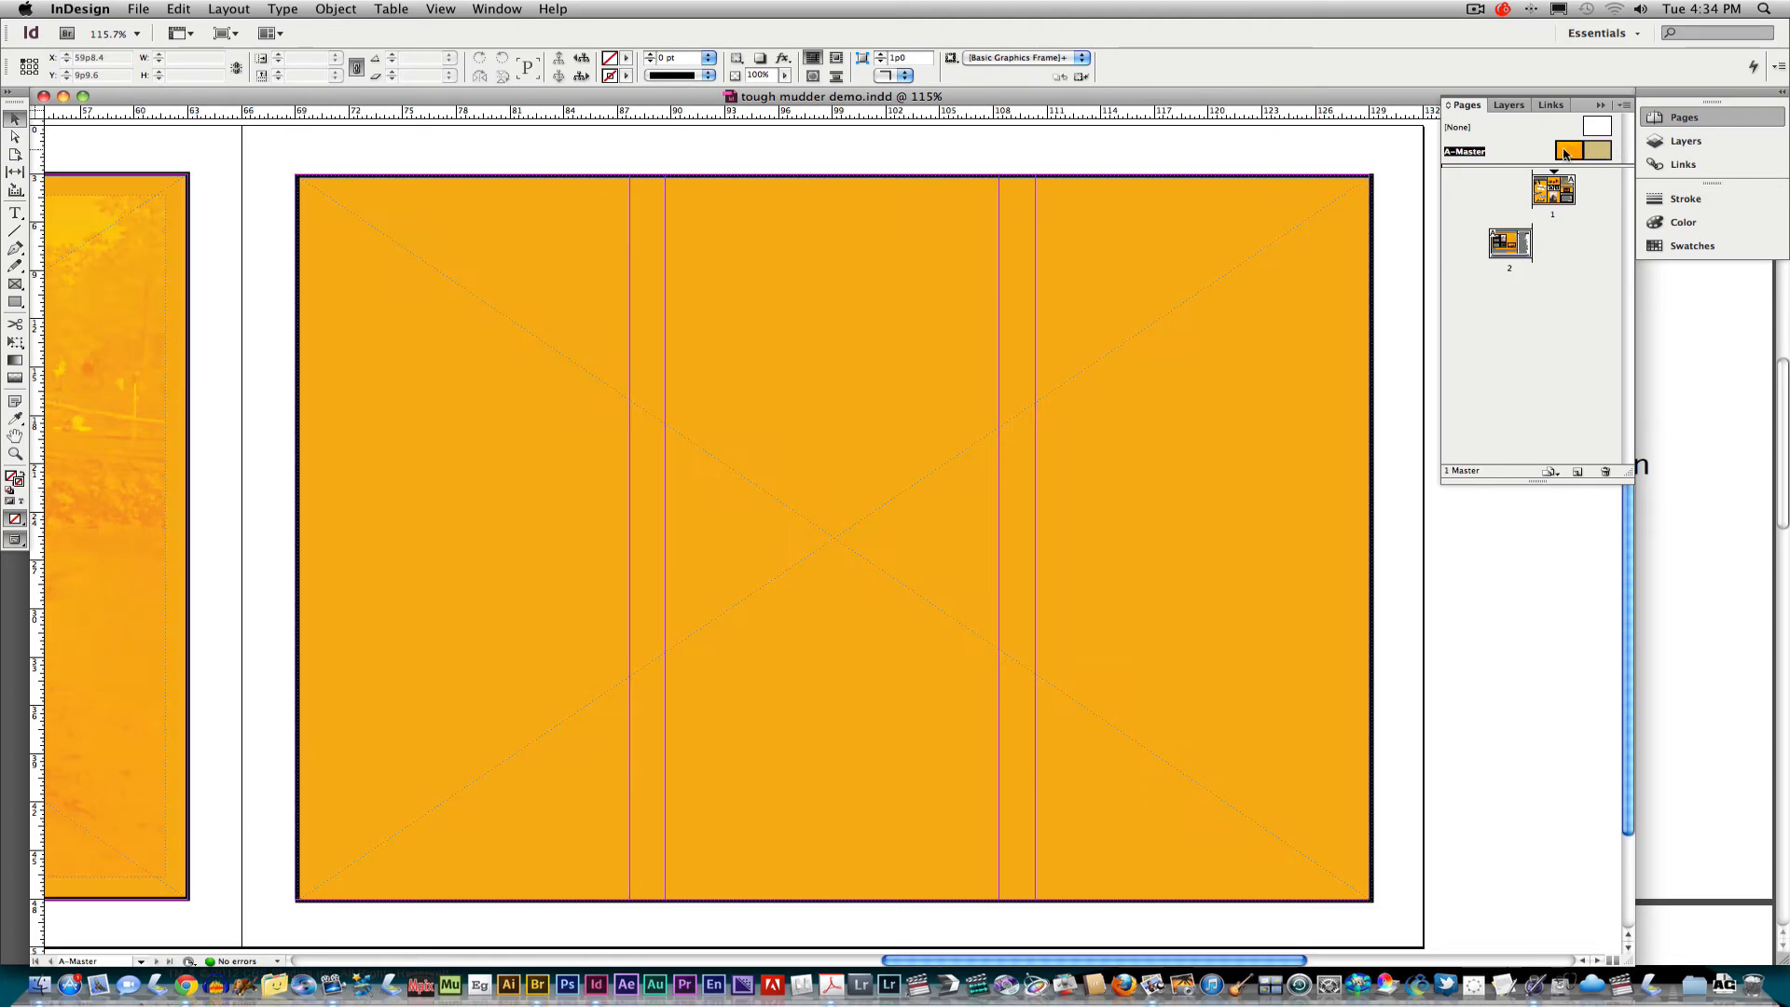
{"action": "double_click", "coordinate": [1568, 154]}
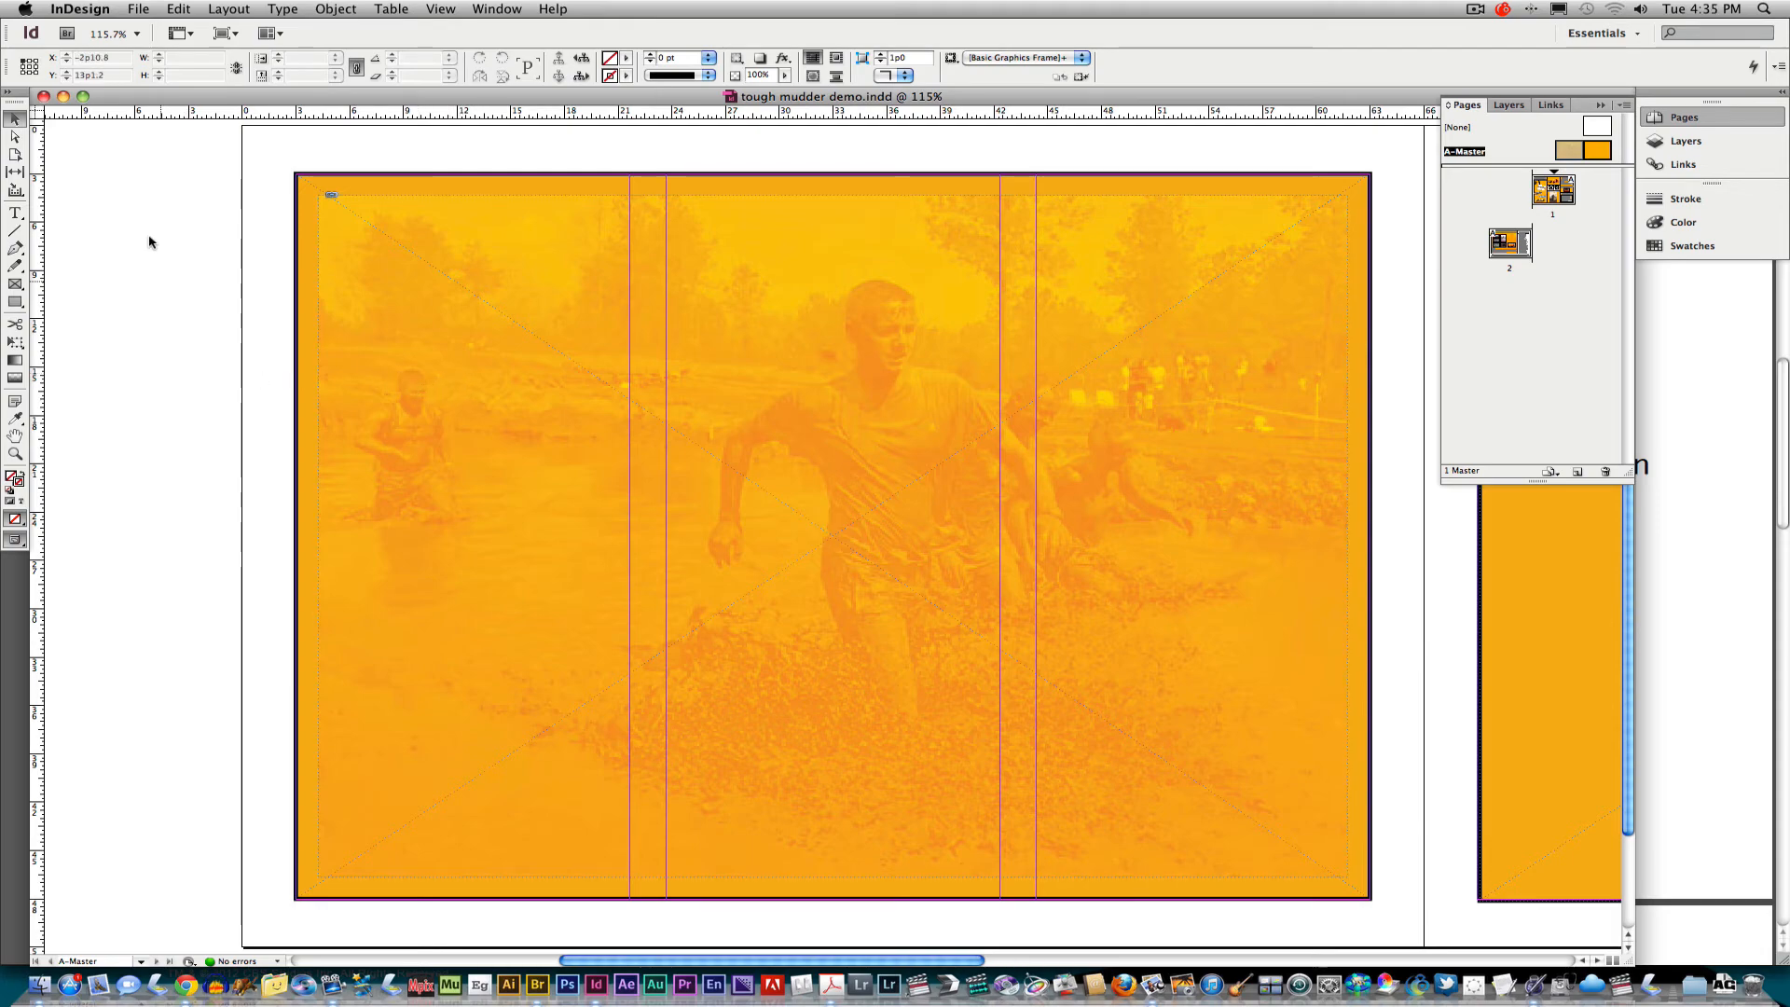
Close the demo document and start creating a new document.
{"action": "left_click", "coordinate": [44, 97]}
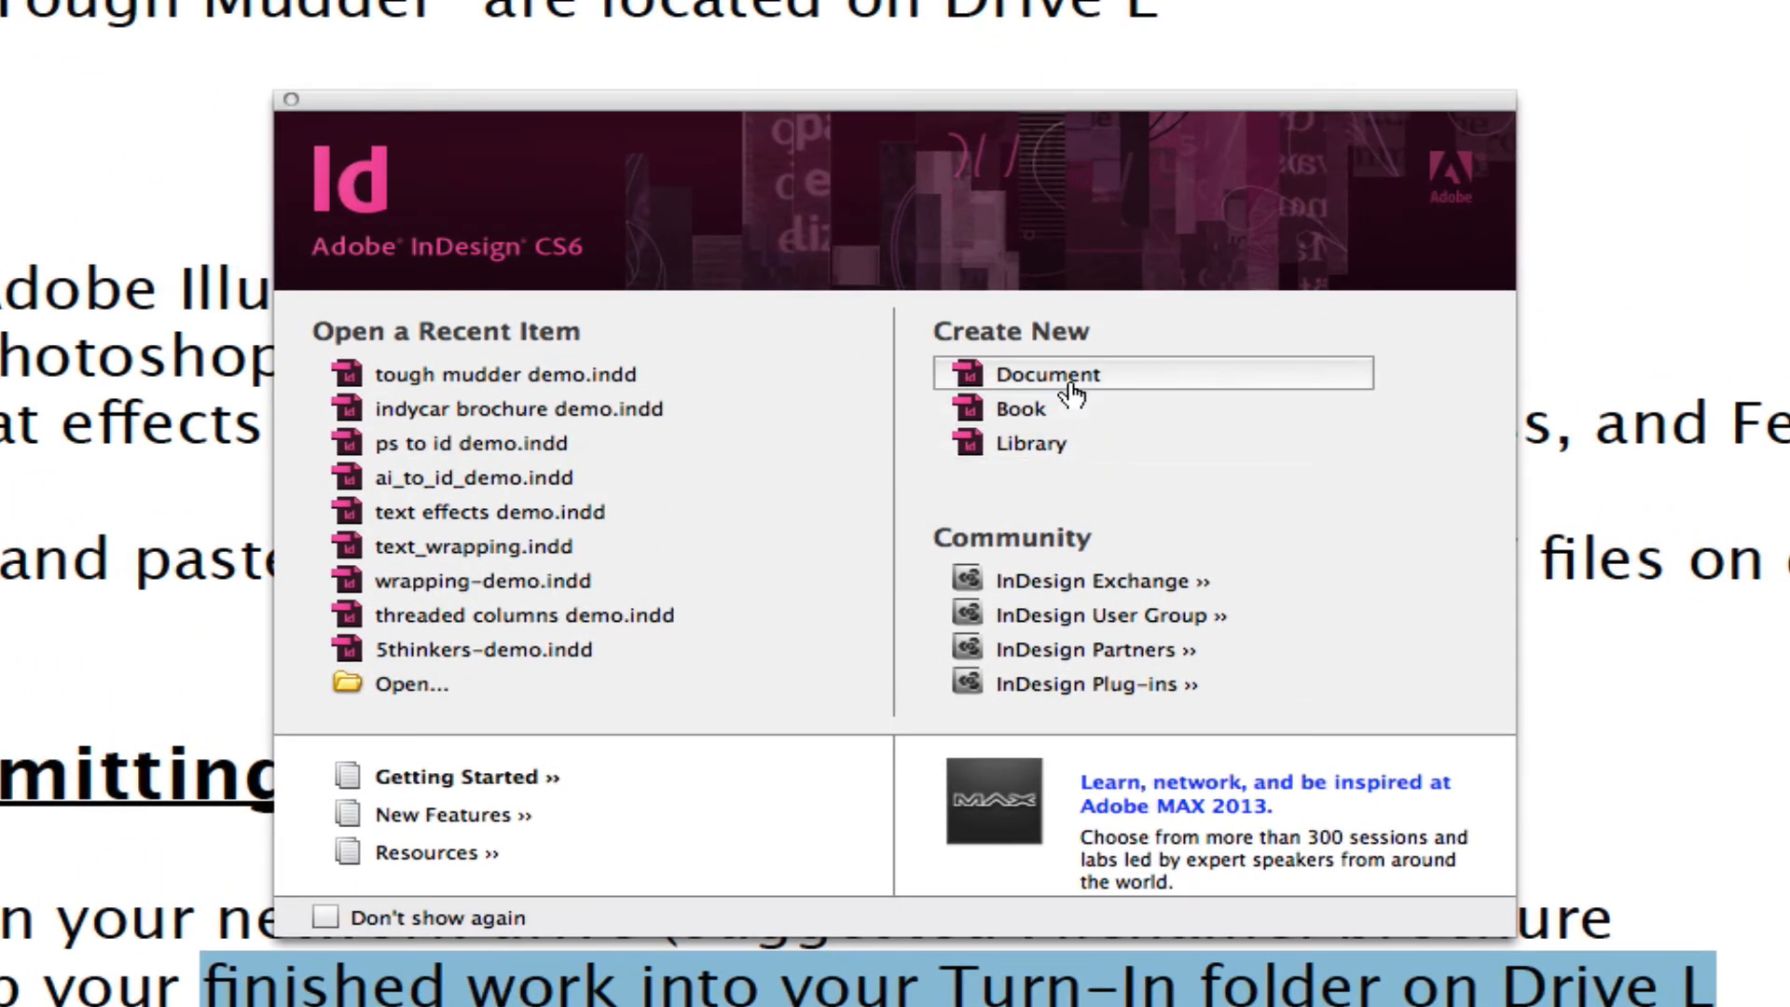
{"action": "left_click", "coordinate": [1077, 378]}
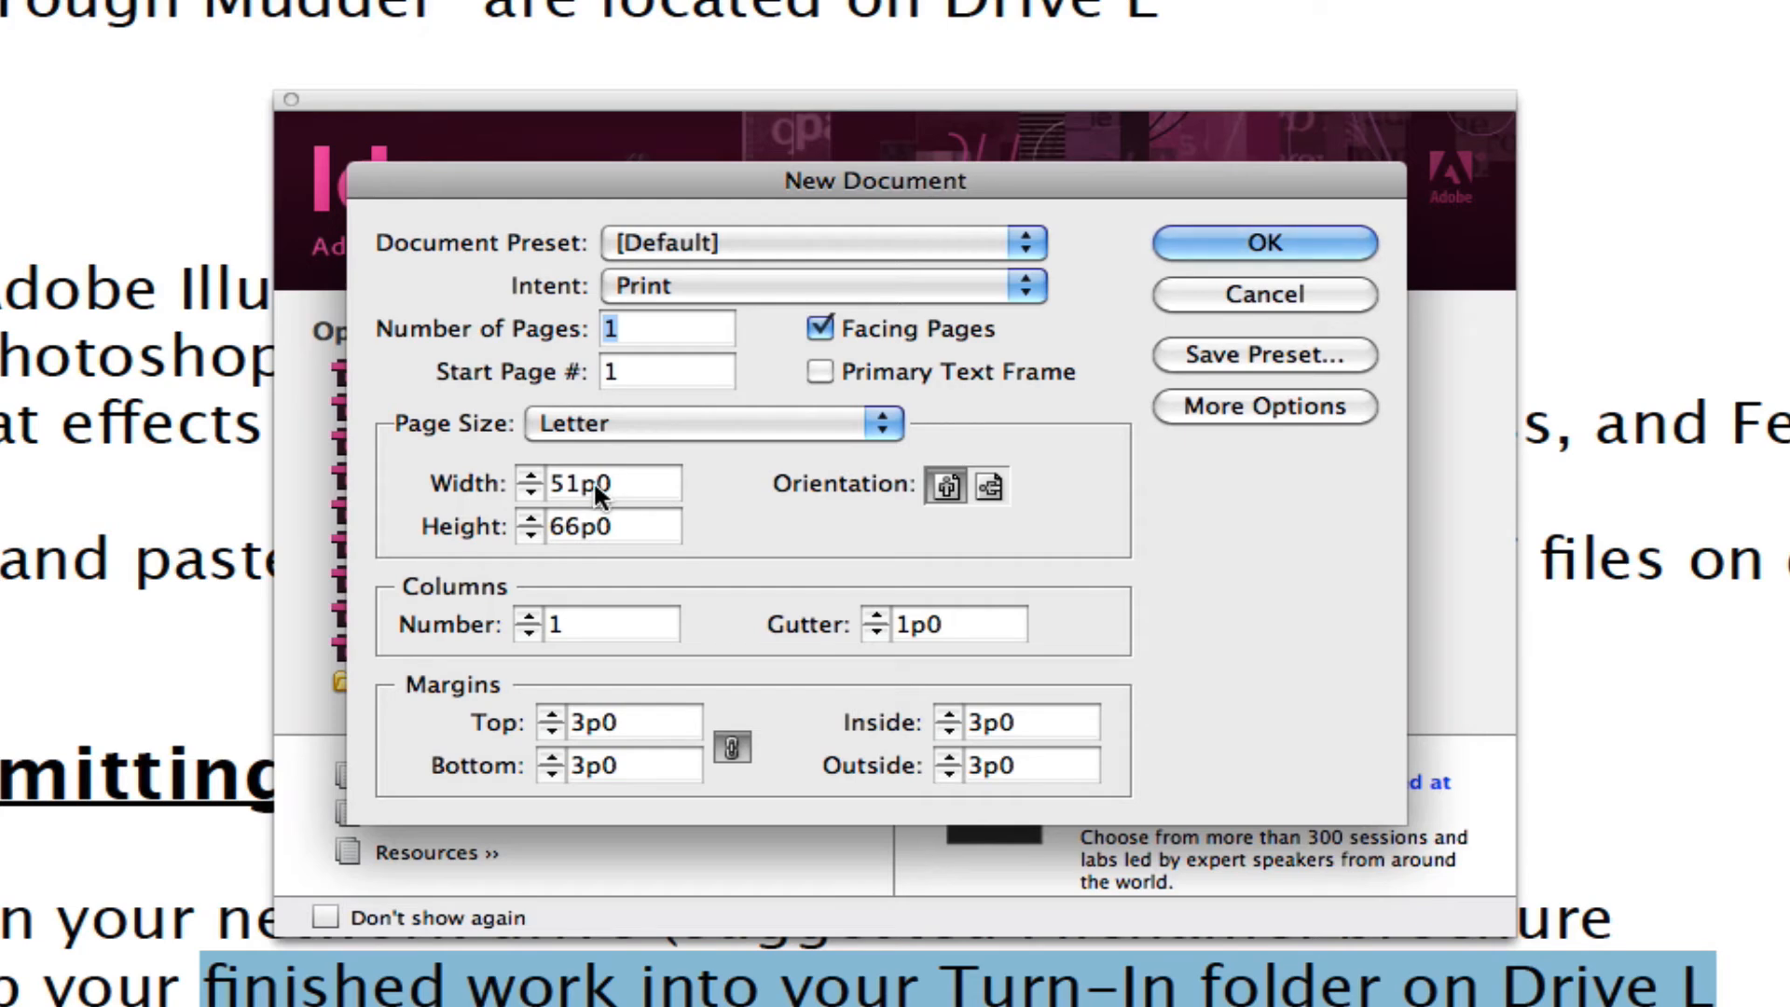
Set the new document to 3 columns with a 2p0 gutter.
{"action": "left_click", "coordinate": [531, 617]}
{"action": "left_click", "coordinate": [531, 617]}
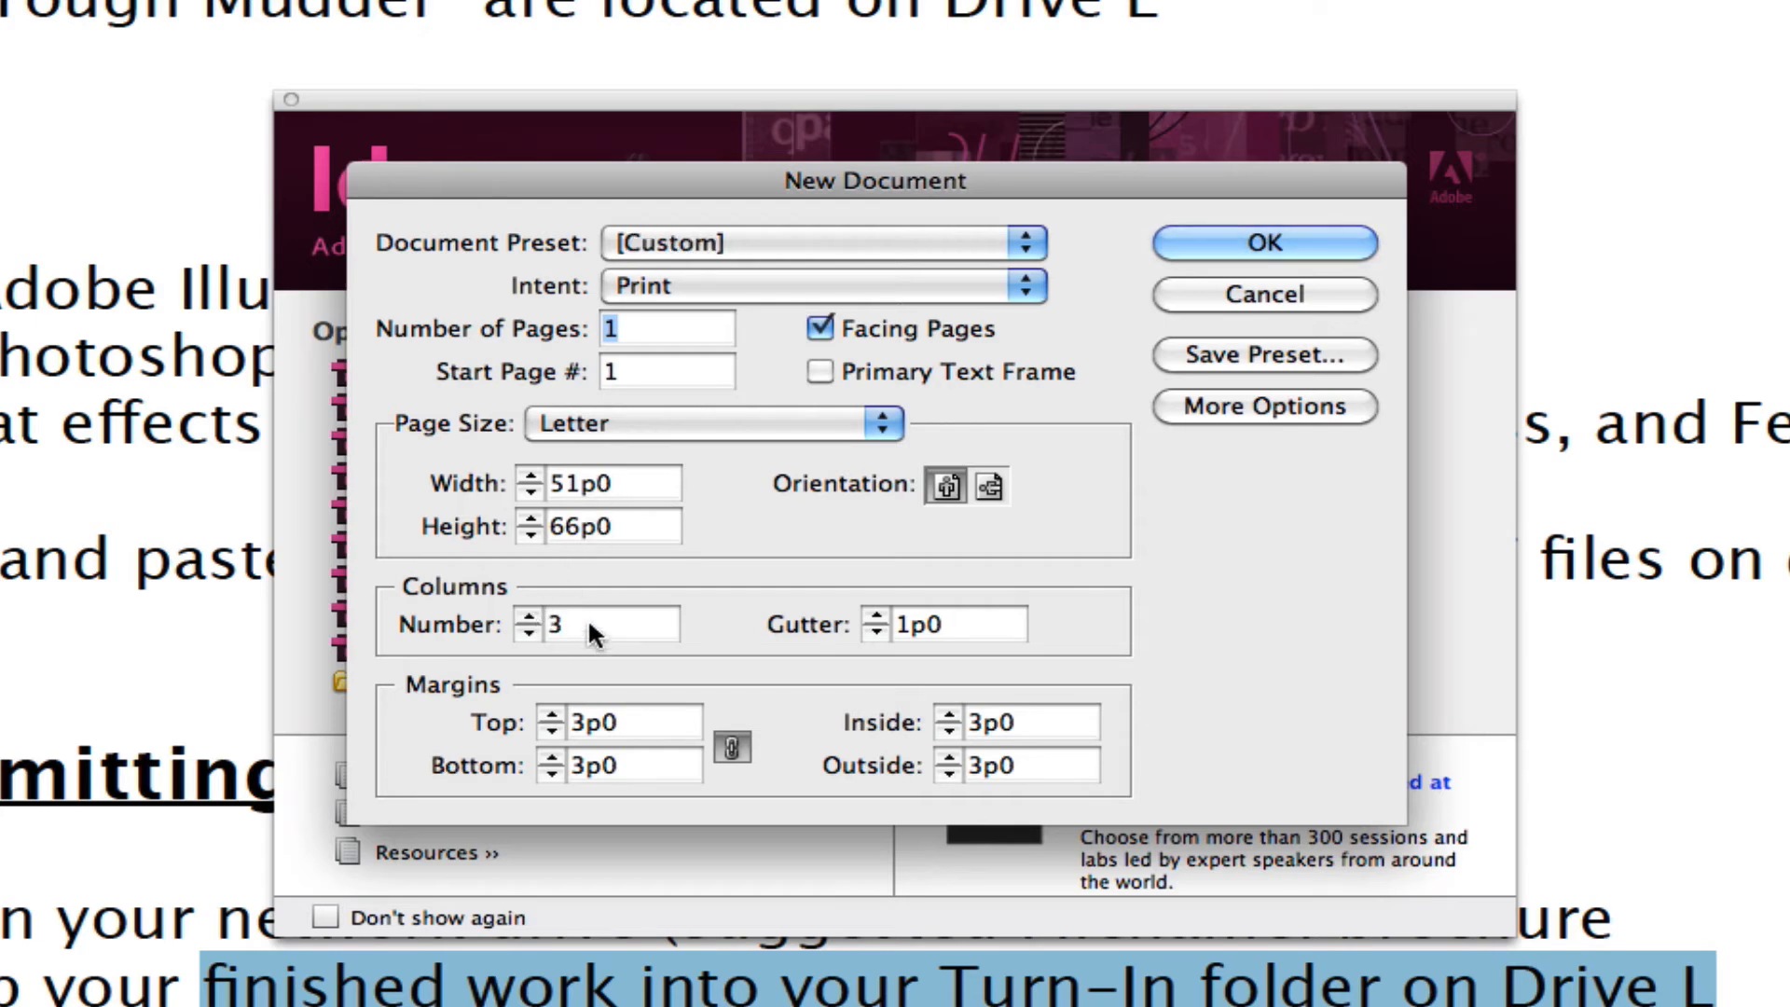
{"action": "left_click", "coordinate": [874, 617]}
{"action": "left_click", "coordinate": [874, 618]}
{"action": "left_click", "coordinate": [875, 617]}
{"action": "left_click", "coordinate": [874, 617]}
{"action": "left_click", "coordinate": [874, 618]}
{"action": "left_click", "coordinate": [875, 617]}
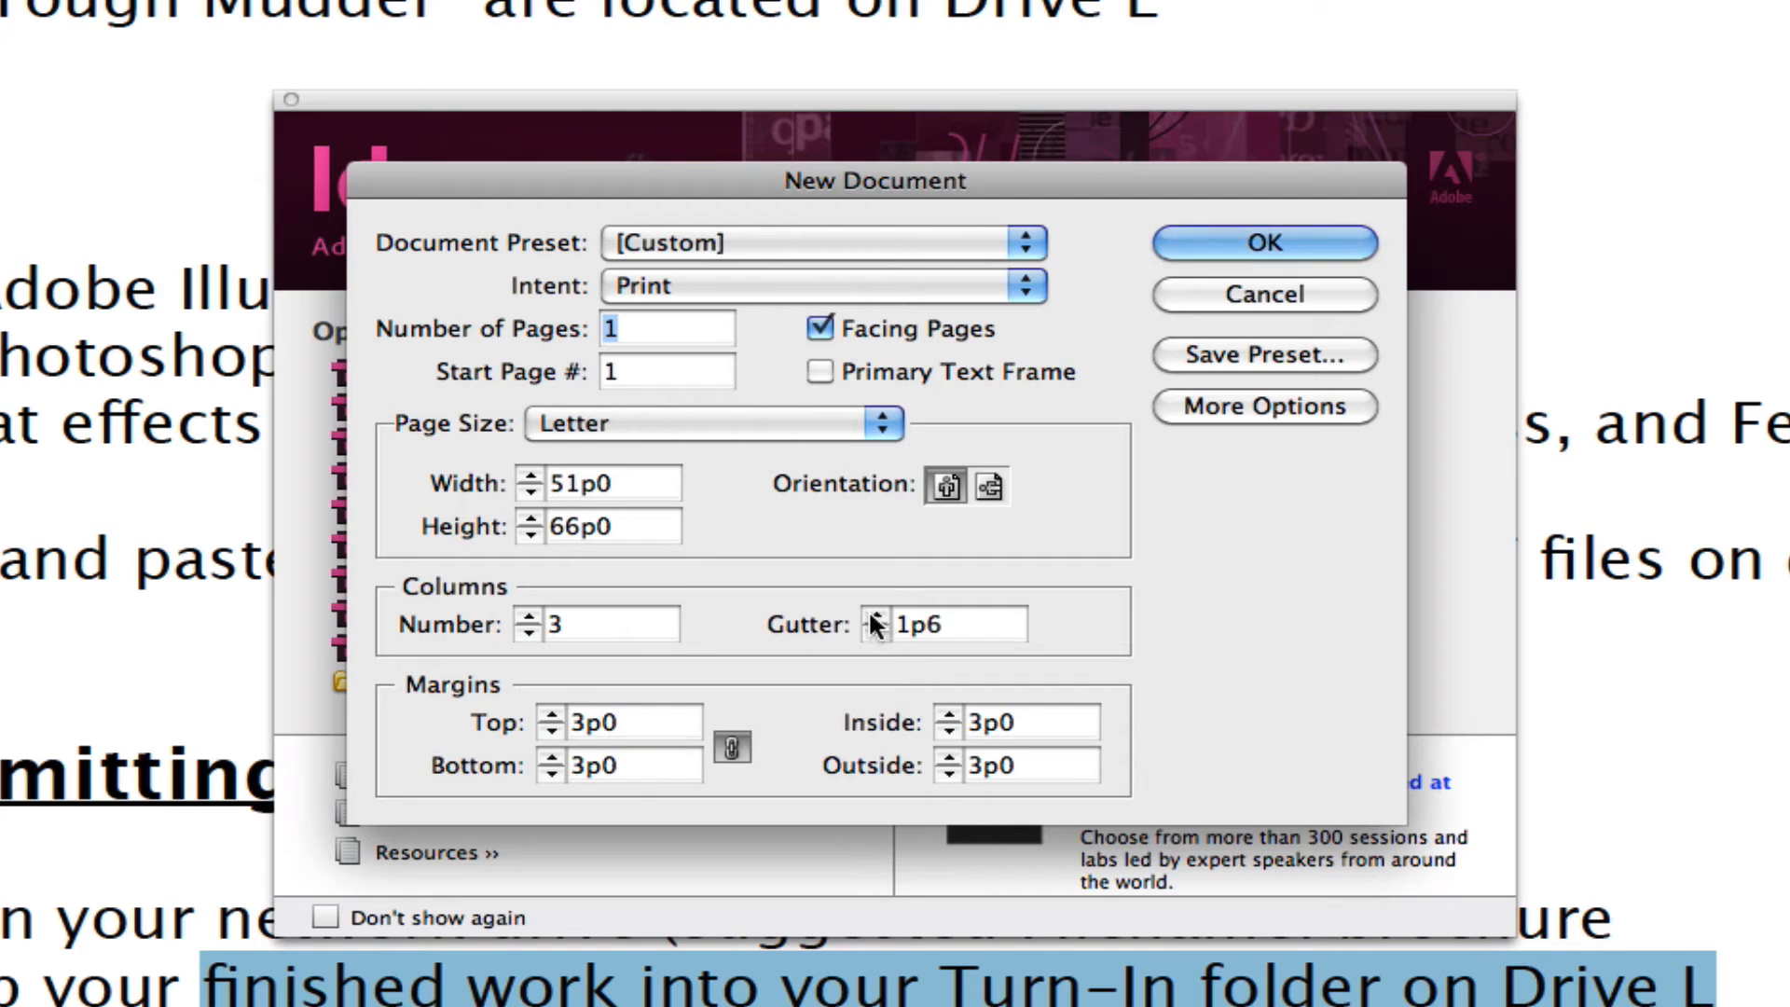
{"action": "left_click", "coordinate": [875, 617]}
{"action": "left_click", "coordinate": [874, 617]}
{"action": "left_click", "coordinate": [875, 617]}
{"action": "left_click", "coordinate": [874, 617]}
{"action": "left_click", "coordinate": [874, 617]}
{"action": "left_click", "coordinate": [874, 617]}
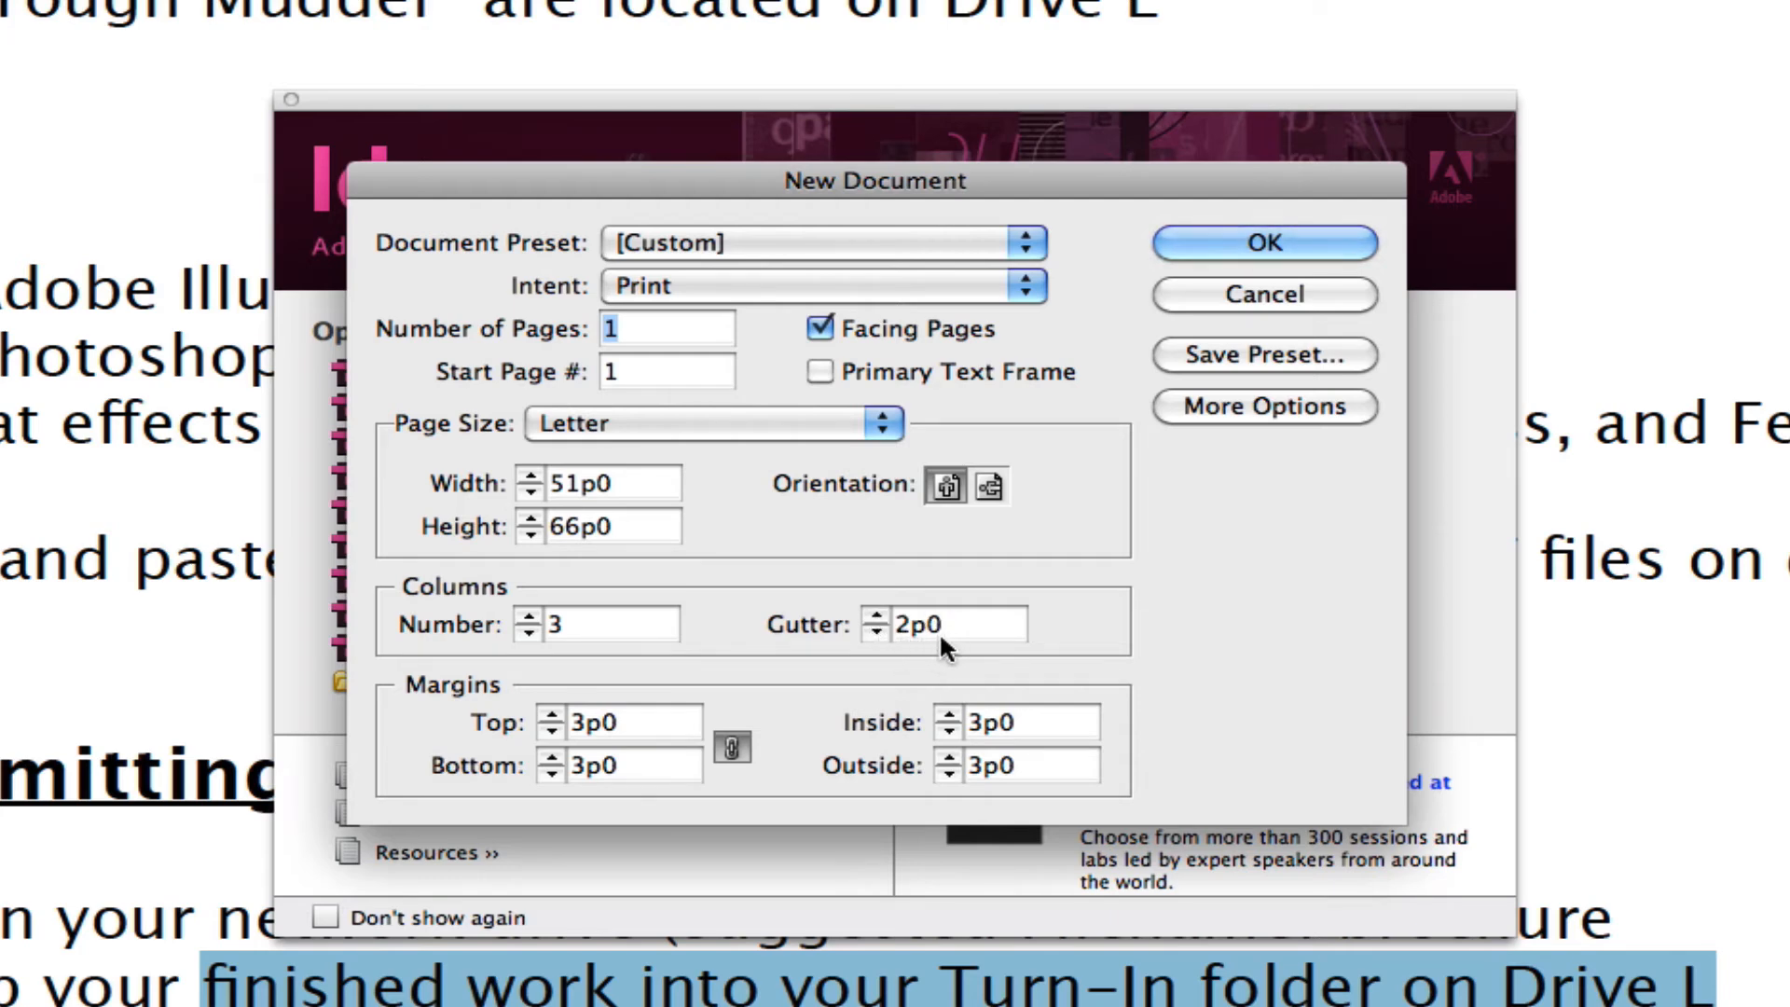
Set all margins to 2p0, choose landscape orientation, and create the document.
{"action": "left_click", "coordinate": [552, 729]}
{"action": "left_click", "coordinate": [552, 729]}
{"action": "left_click", "coordinate": [552, 729]}
{"action": "left_click", "coordinate": [552, 729]}
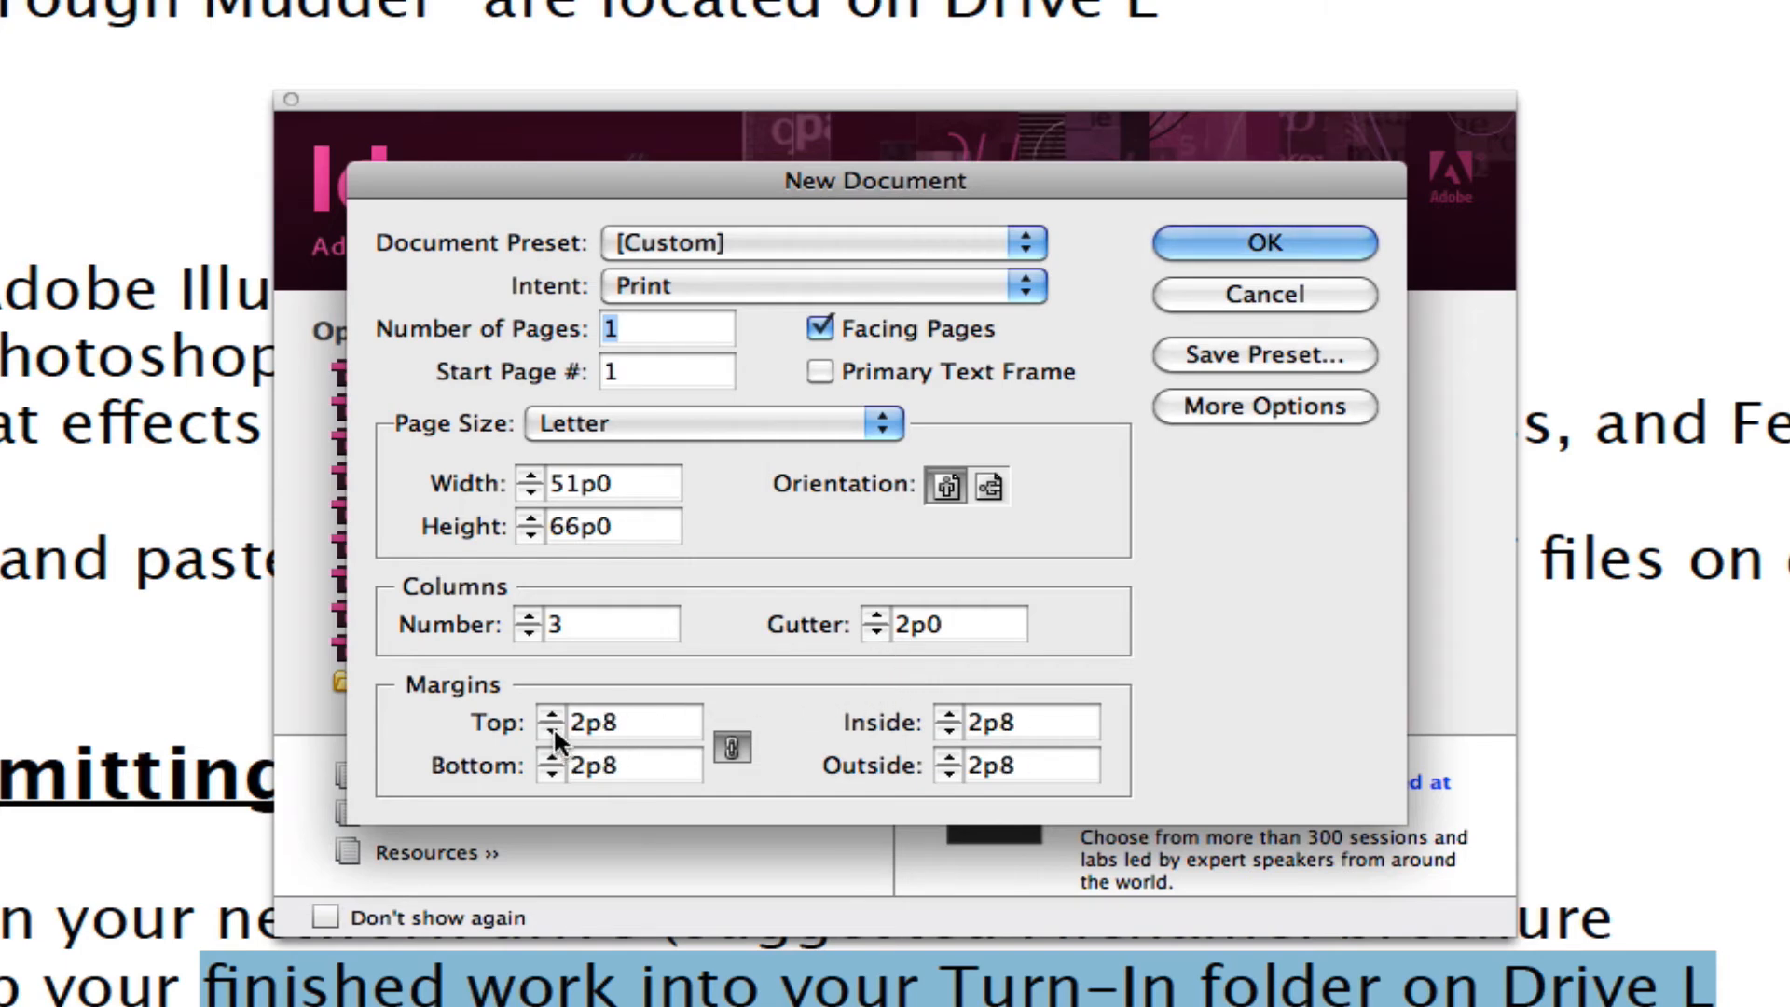
{"action": "left_click", "coordinate": [552, 729]}
{"action": "left_click", "coordinate": [552, 729]}
{"action": "left_click", "coordinate": [552, 729]}
{"action": "left_click", "coordinate": [552, 729]}
{"action": "left_click", "coordinate": [552, 729]}
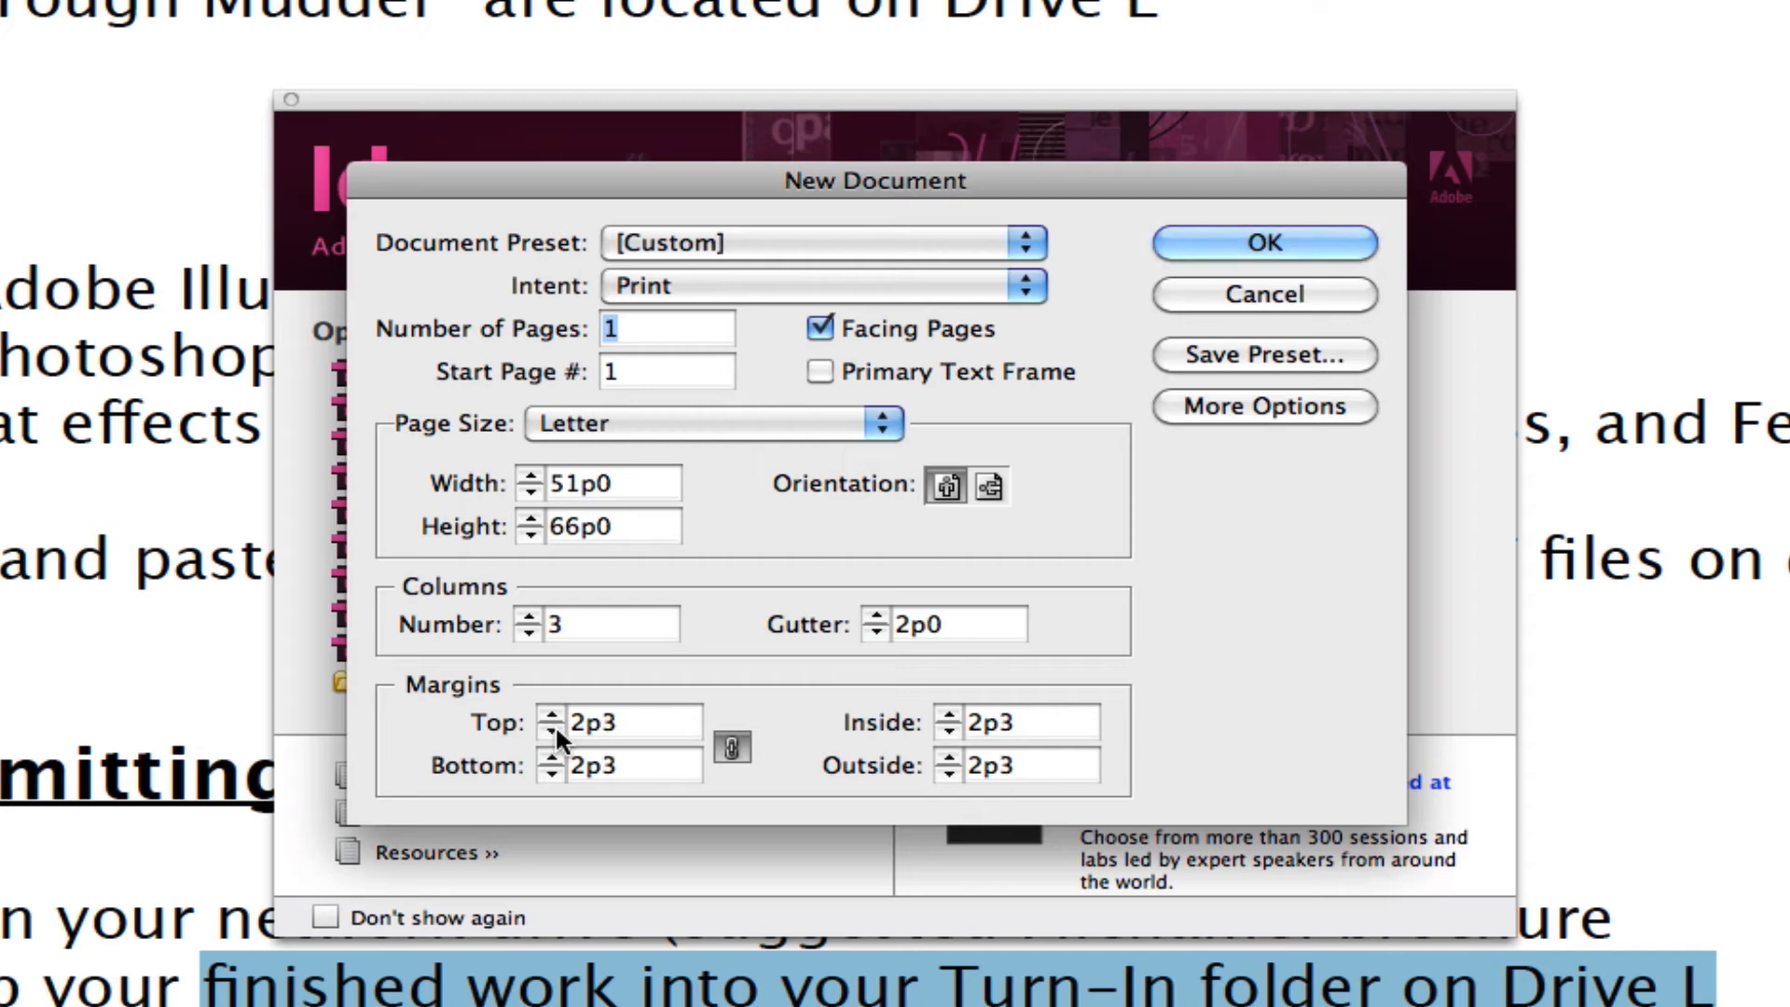
{"action": "left_click", "coordinate": [552, 729]}
{"action": "left_click", "coordinate": [552, 729]}
{"action": "left_click", "coordinate": [552, 729]}
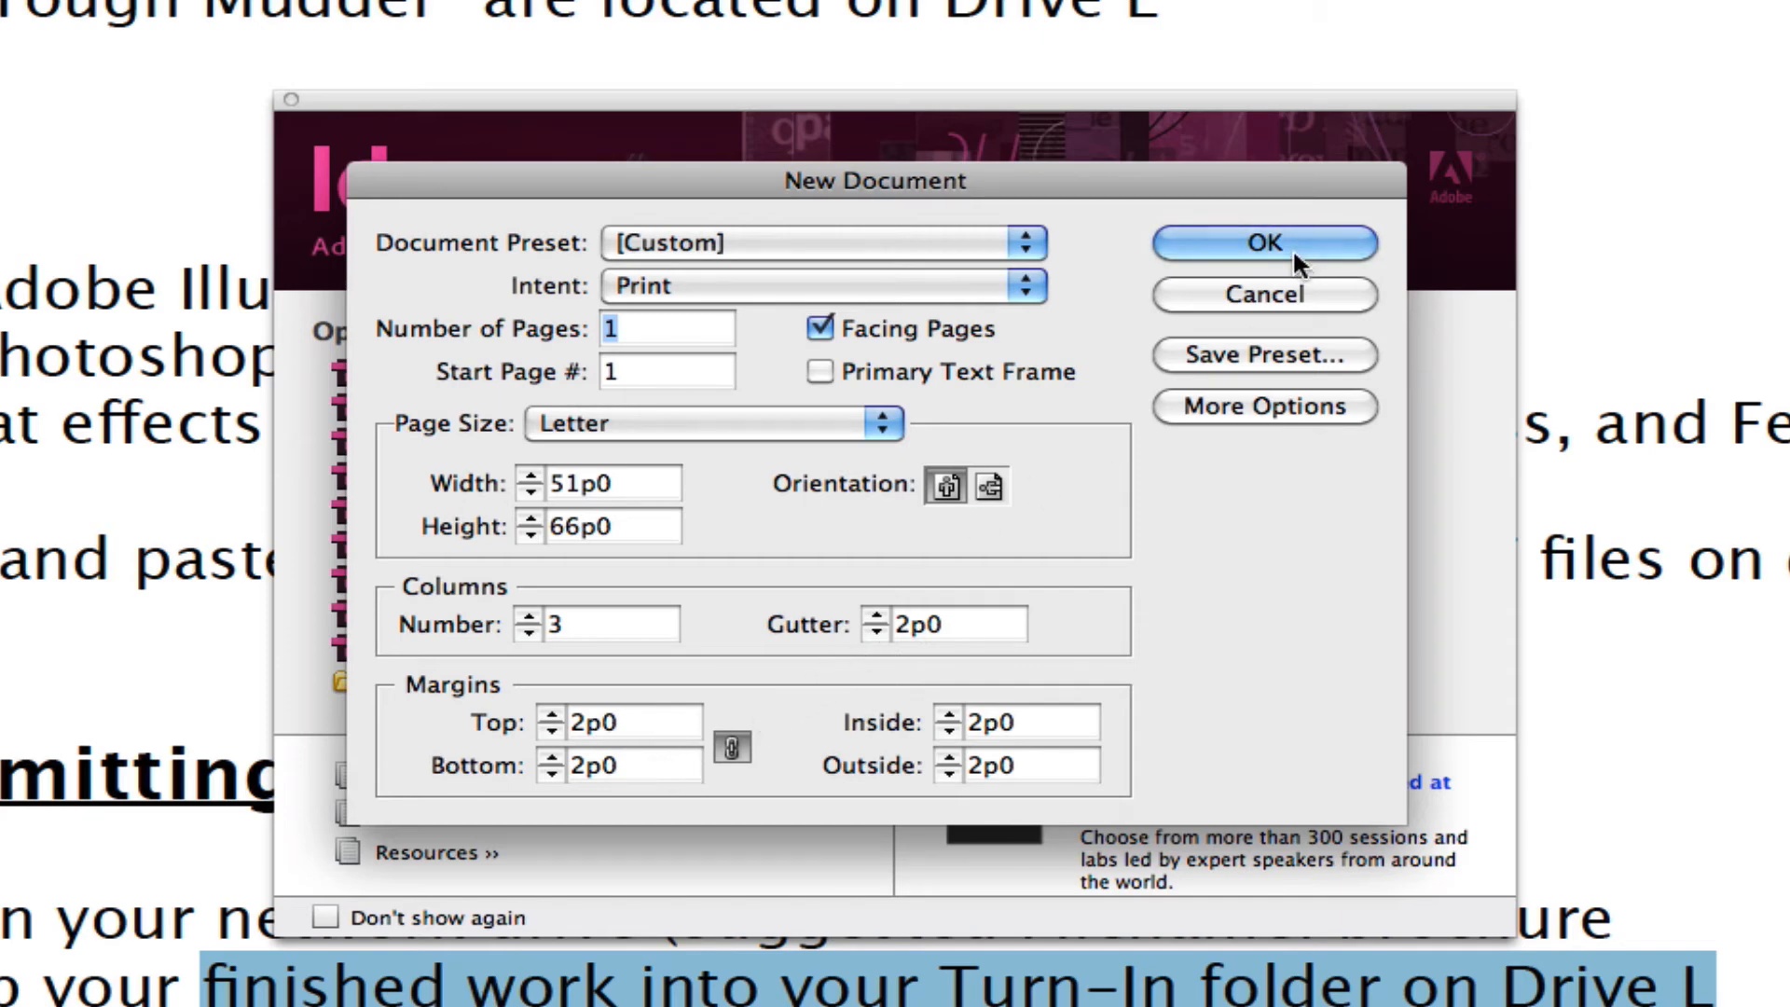
{"action": "left_click", "coordinate": [988, 482]}
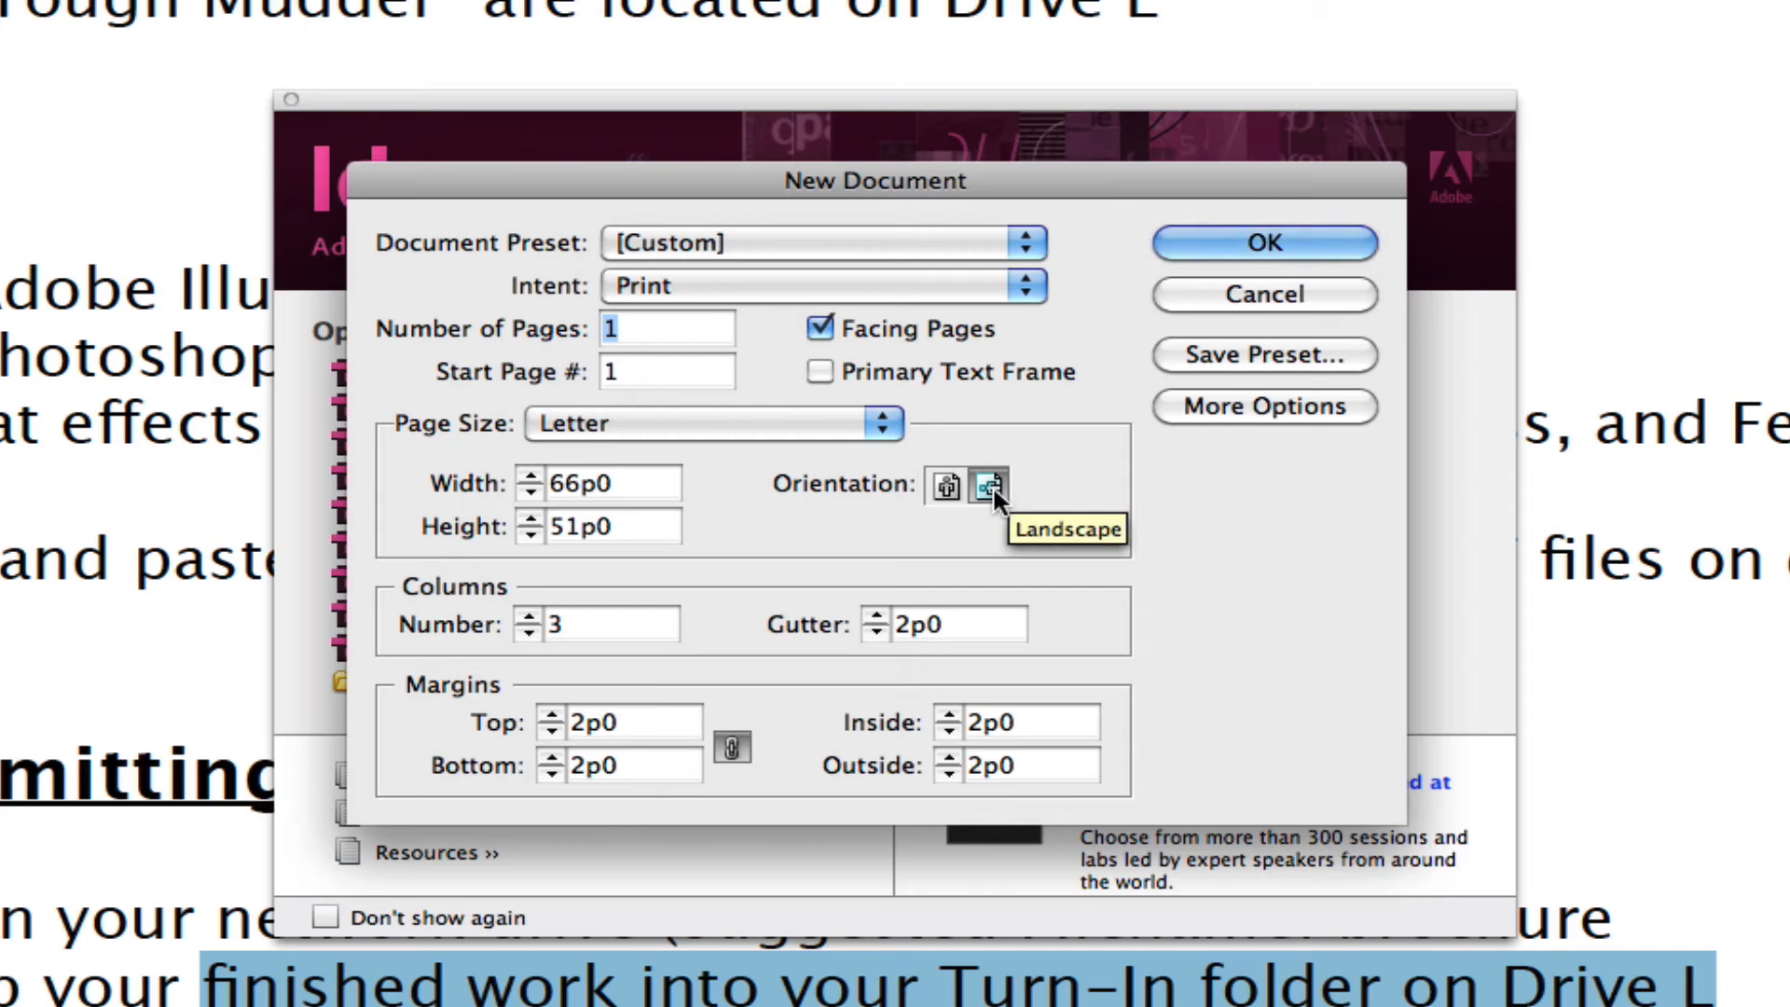
{"action": "left_click", "coordinate": [1312, 239]}
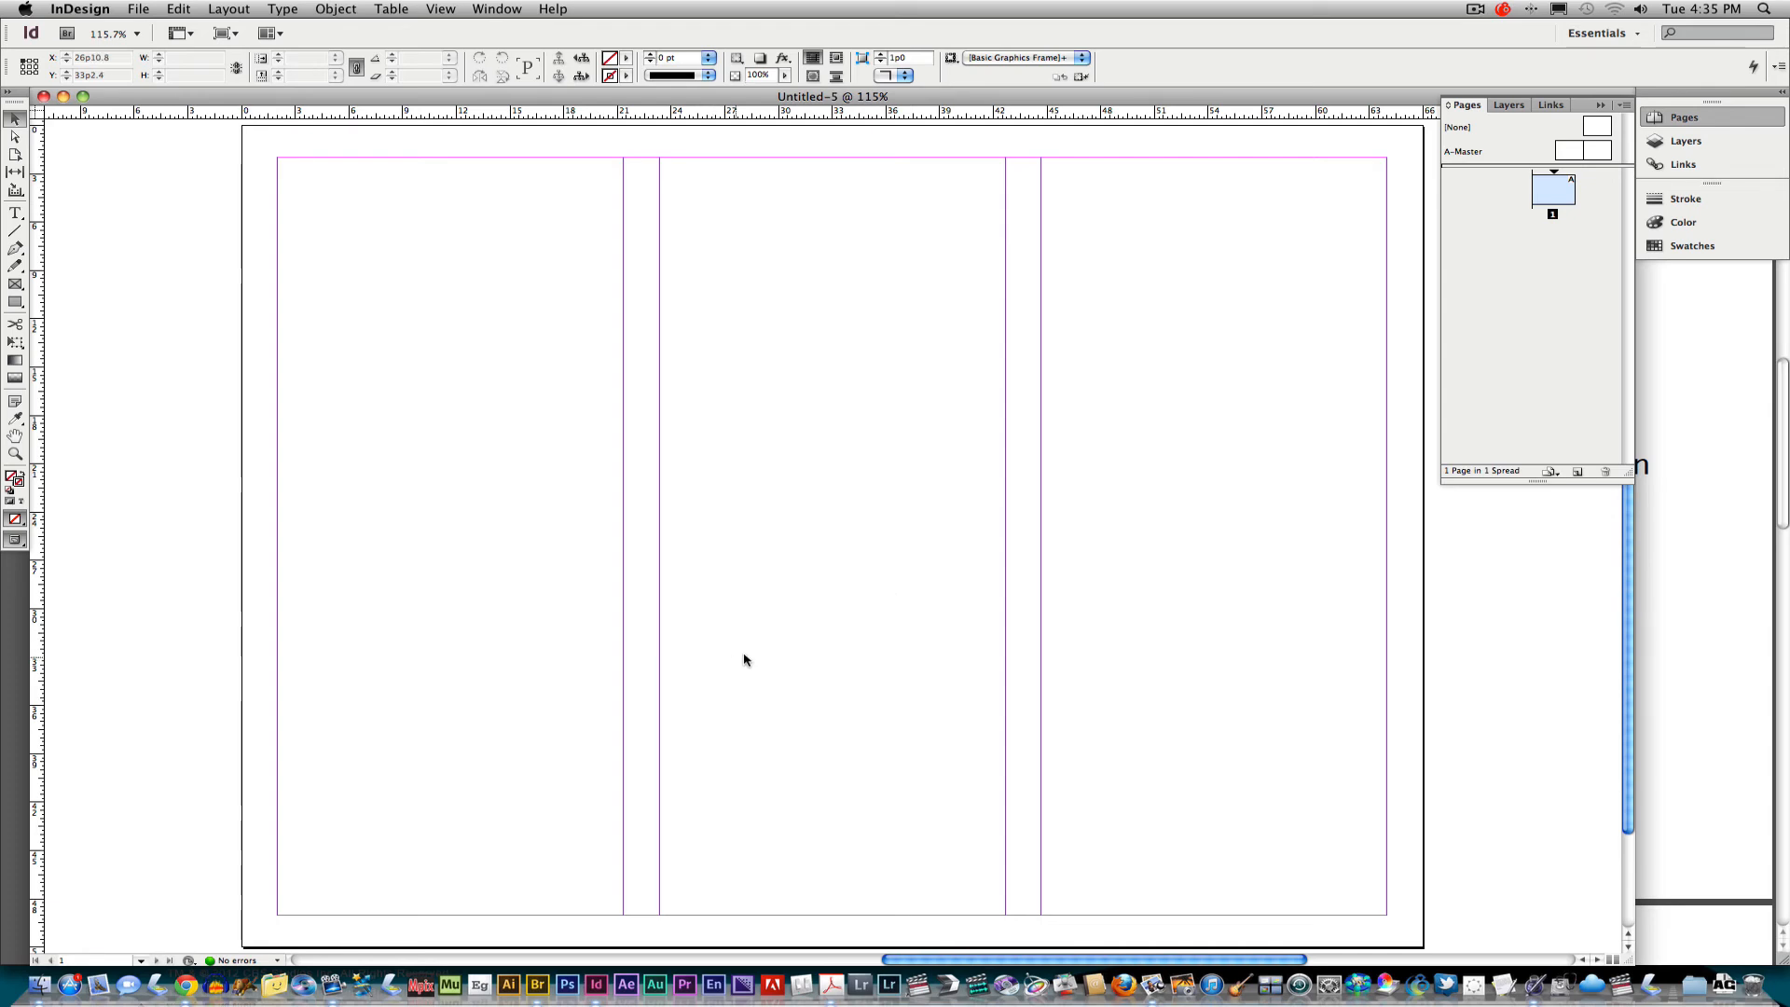
Add a second page to the document and go back to page 1.
{"action": "left_click", "coordinate": [1576, 473]}
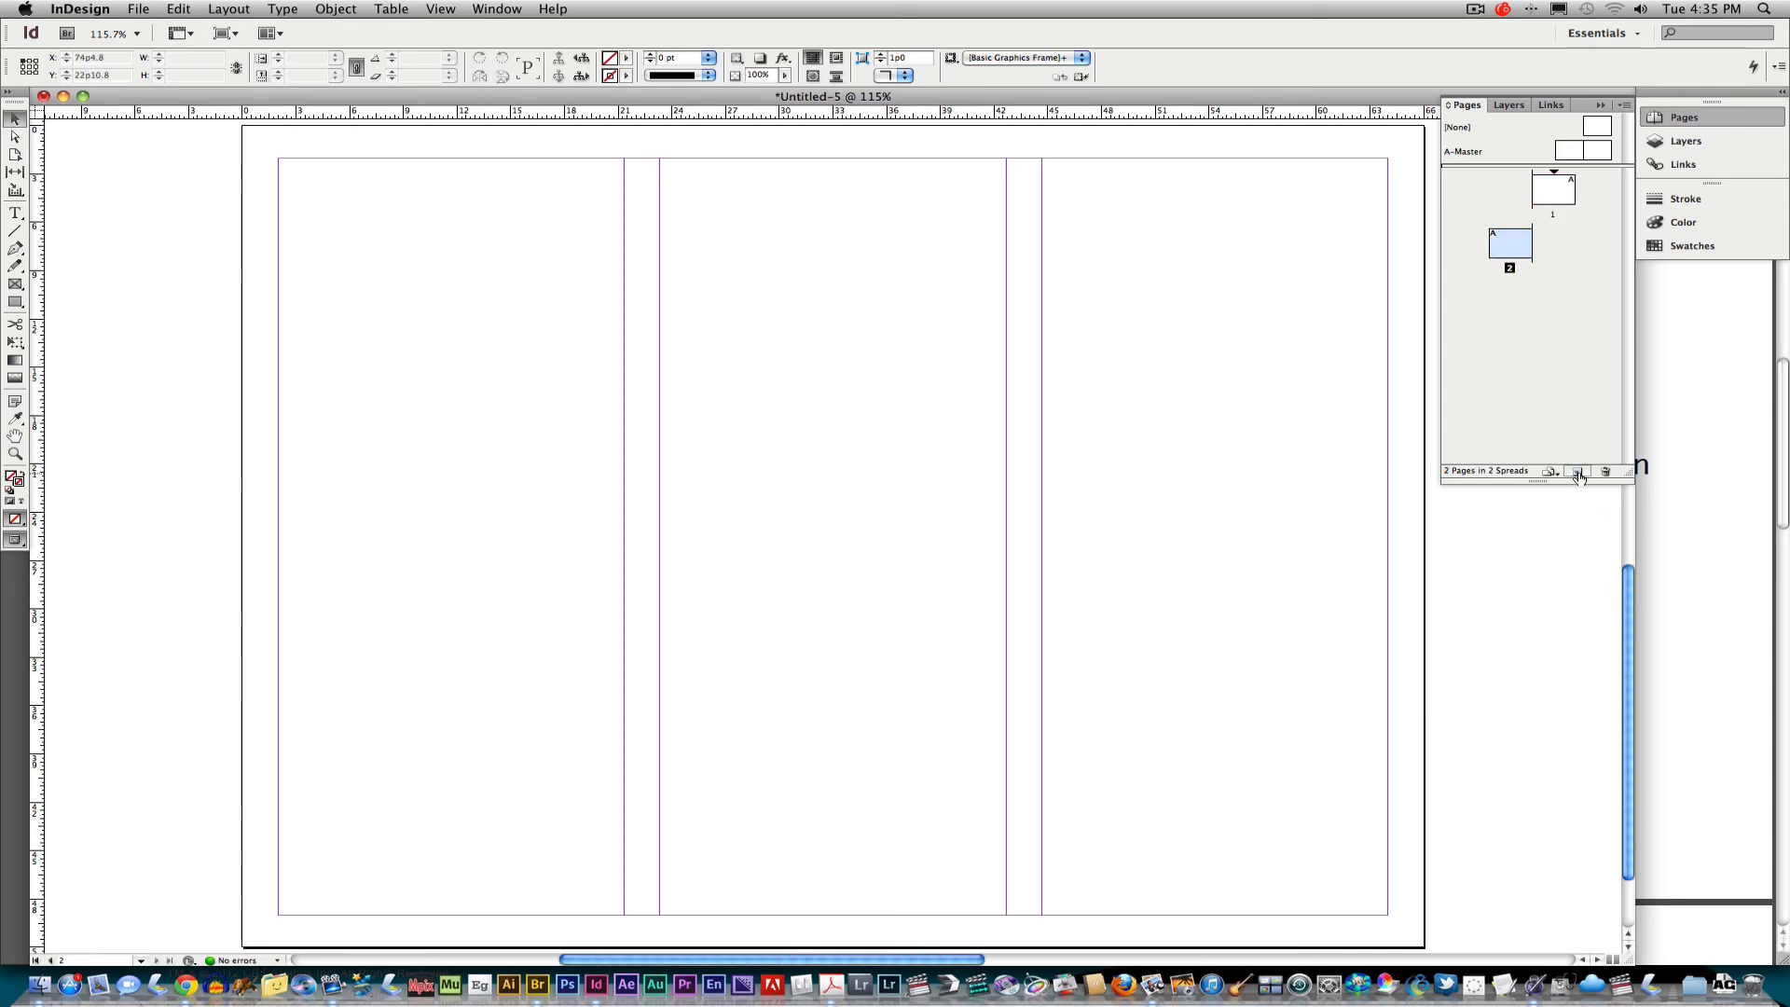
{"action": "double_click", "coordinate": [1562, 196]}
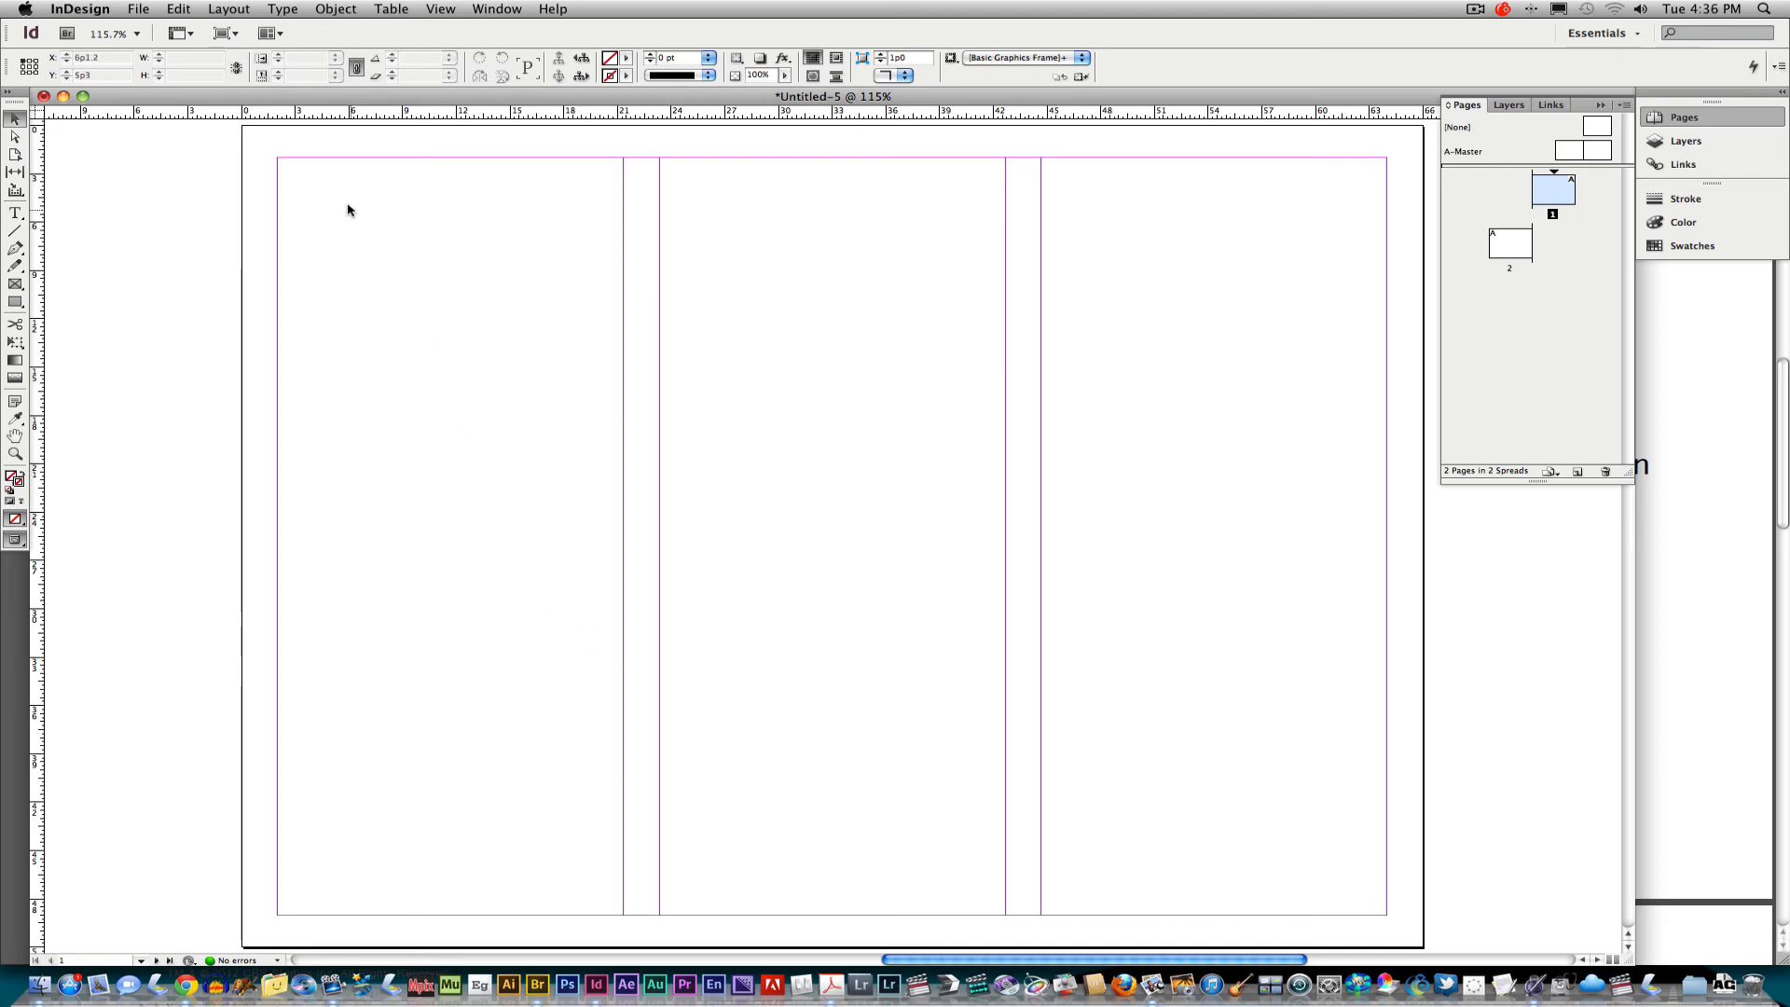
{"action": "left_click_drag", "start_coordinate": [317, 194], "coordinate": [604, 839]}
{"action": "left_click_drag", "start_coordinate": [635, 224], "coordinate": [644, 641]}
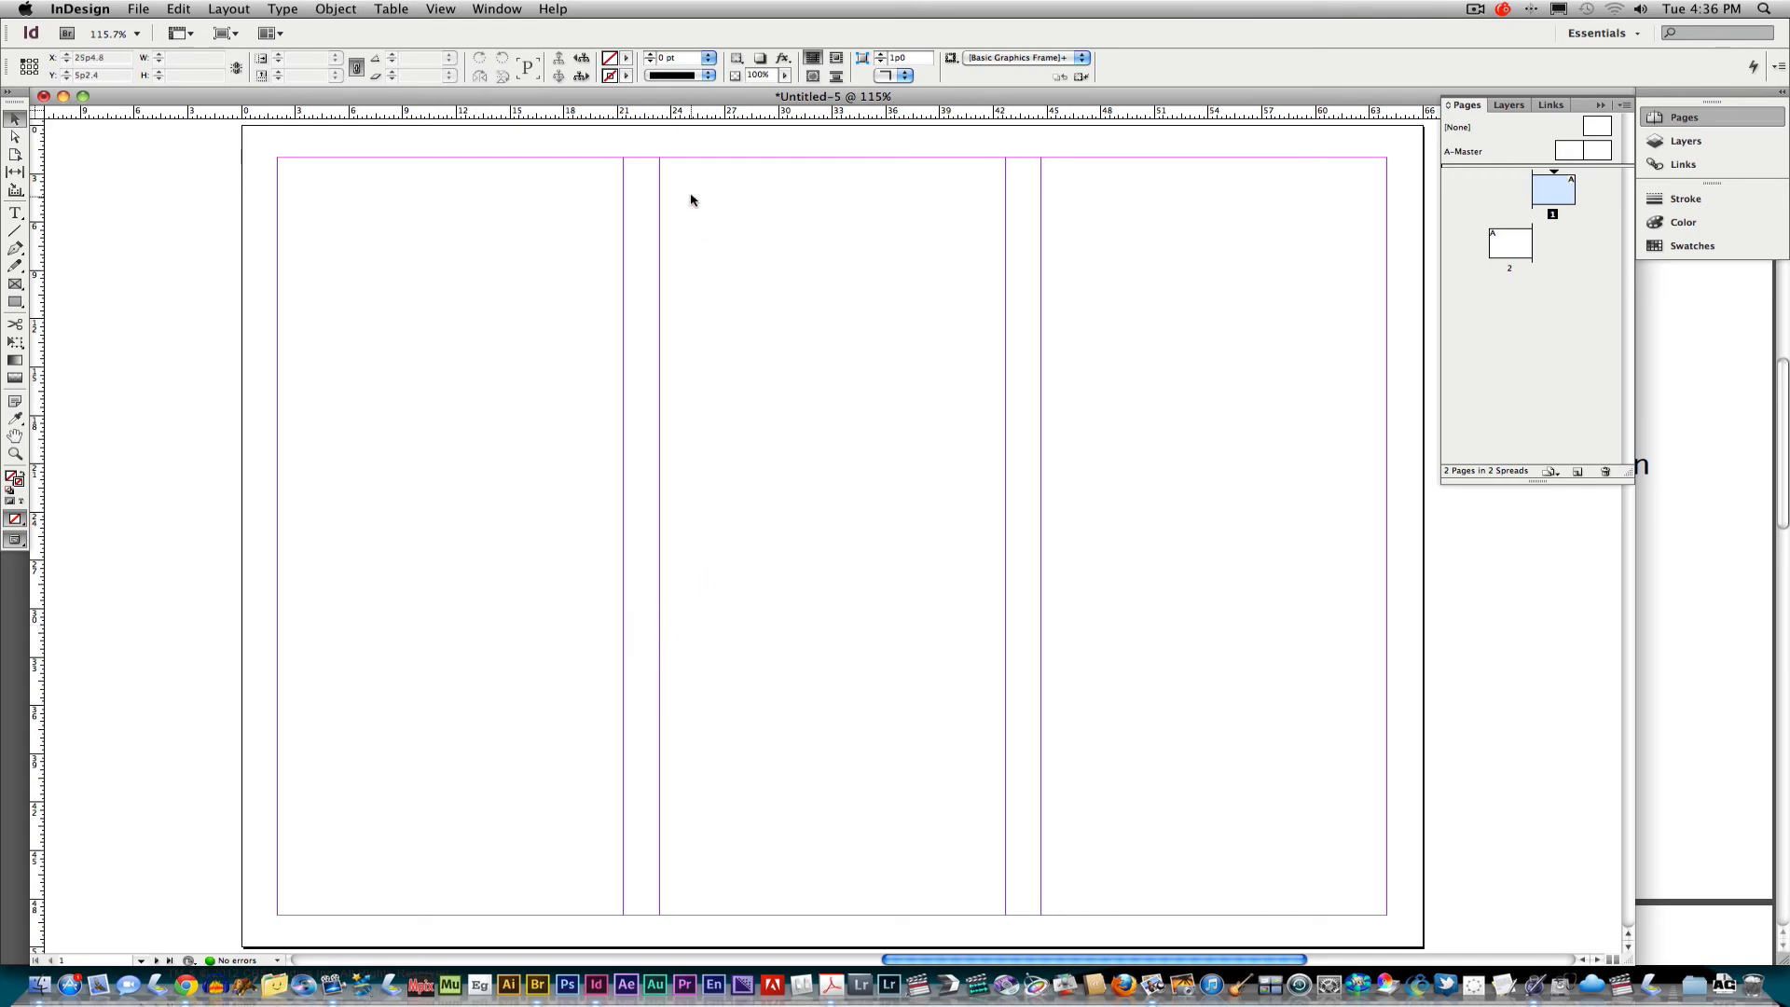
{"action": "left_click_drag", "start_coordinate": [688, 191], "coordinate": [999, 886]}
{"action": "left_click_drag", "start_coordinate": [1015, 324], "coordinate": [1033, 568]}
{"action": "left_click_drag", "start_coordinate": [1033, 570], "coordinate": [1035, 572]}
{"action": "left_click_drag", "start_coordinate": [1096, 206], "coordinate": [1274, 731]}
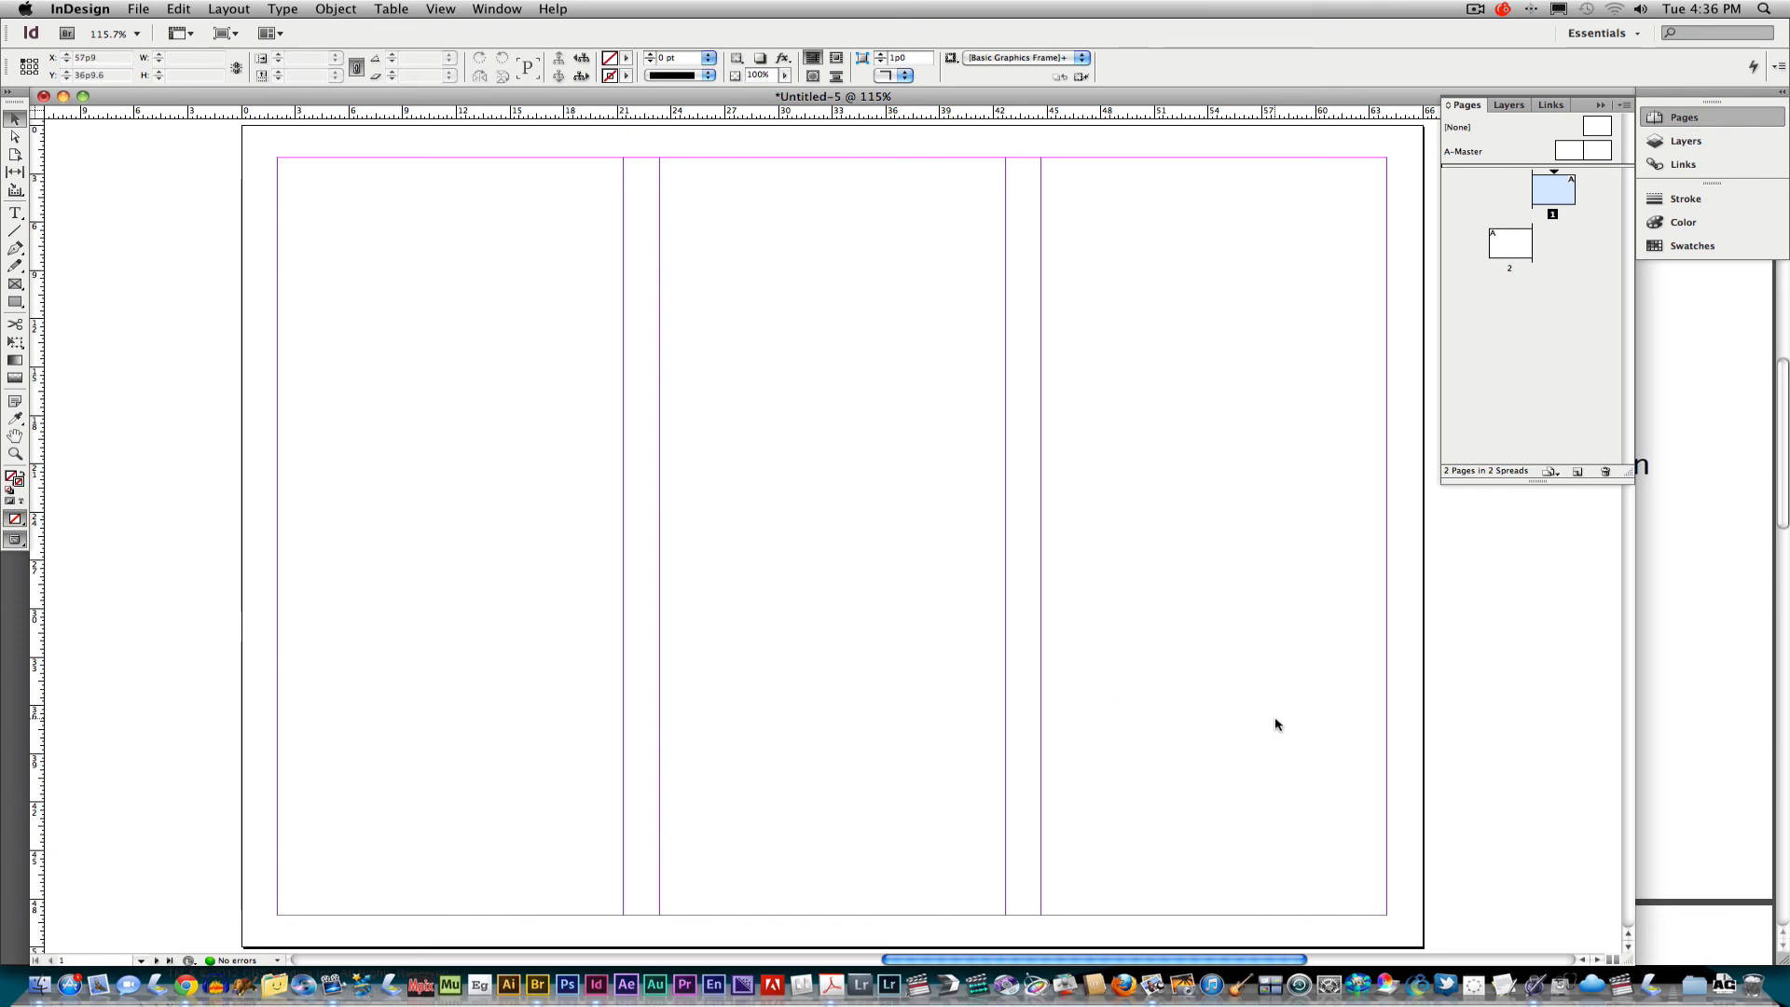
Reopen tough mudder demo.indd from recent files and view its second page with frame edges shown.
{"action": "left_click", "coordinate": [140, 10]}
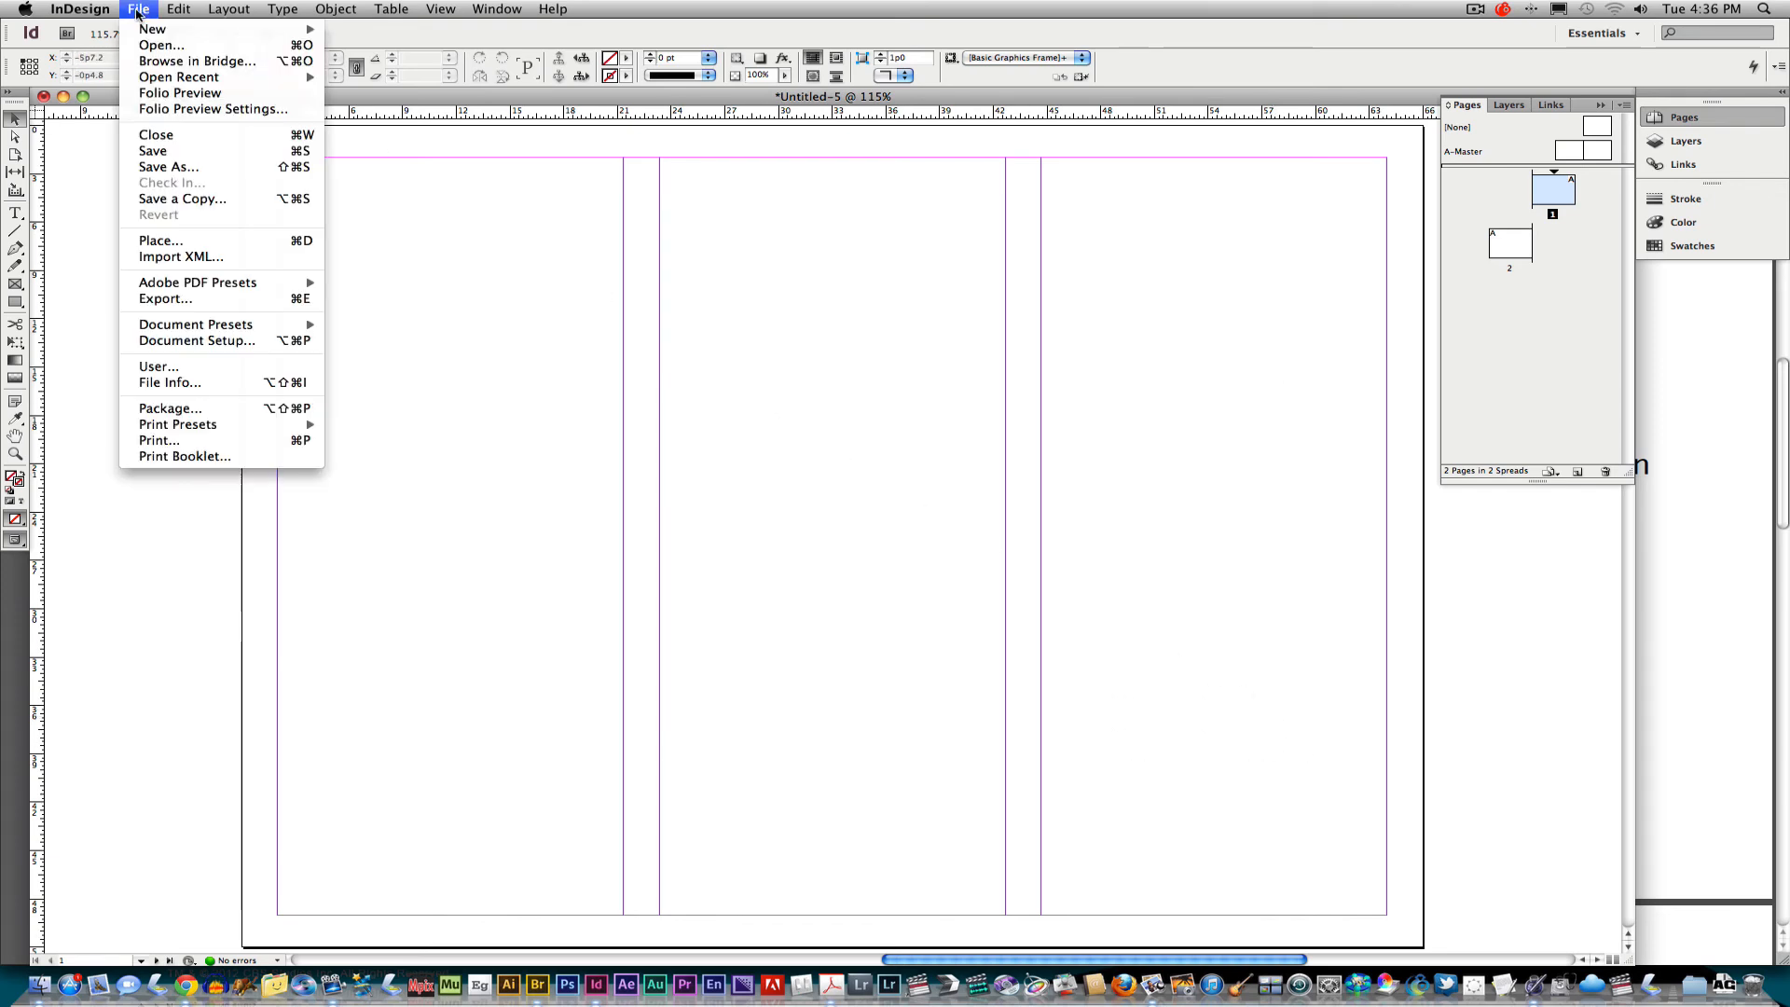
{"action": "mouse_move", "coordinate": [284, 79]}
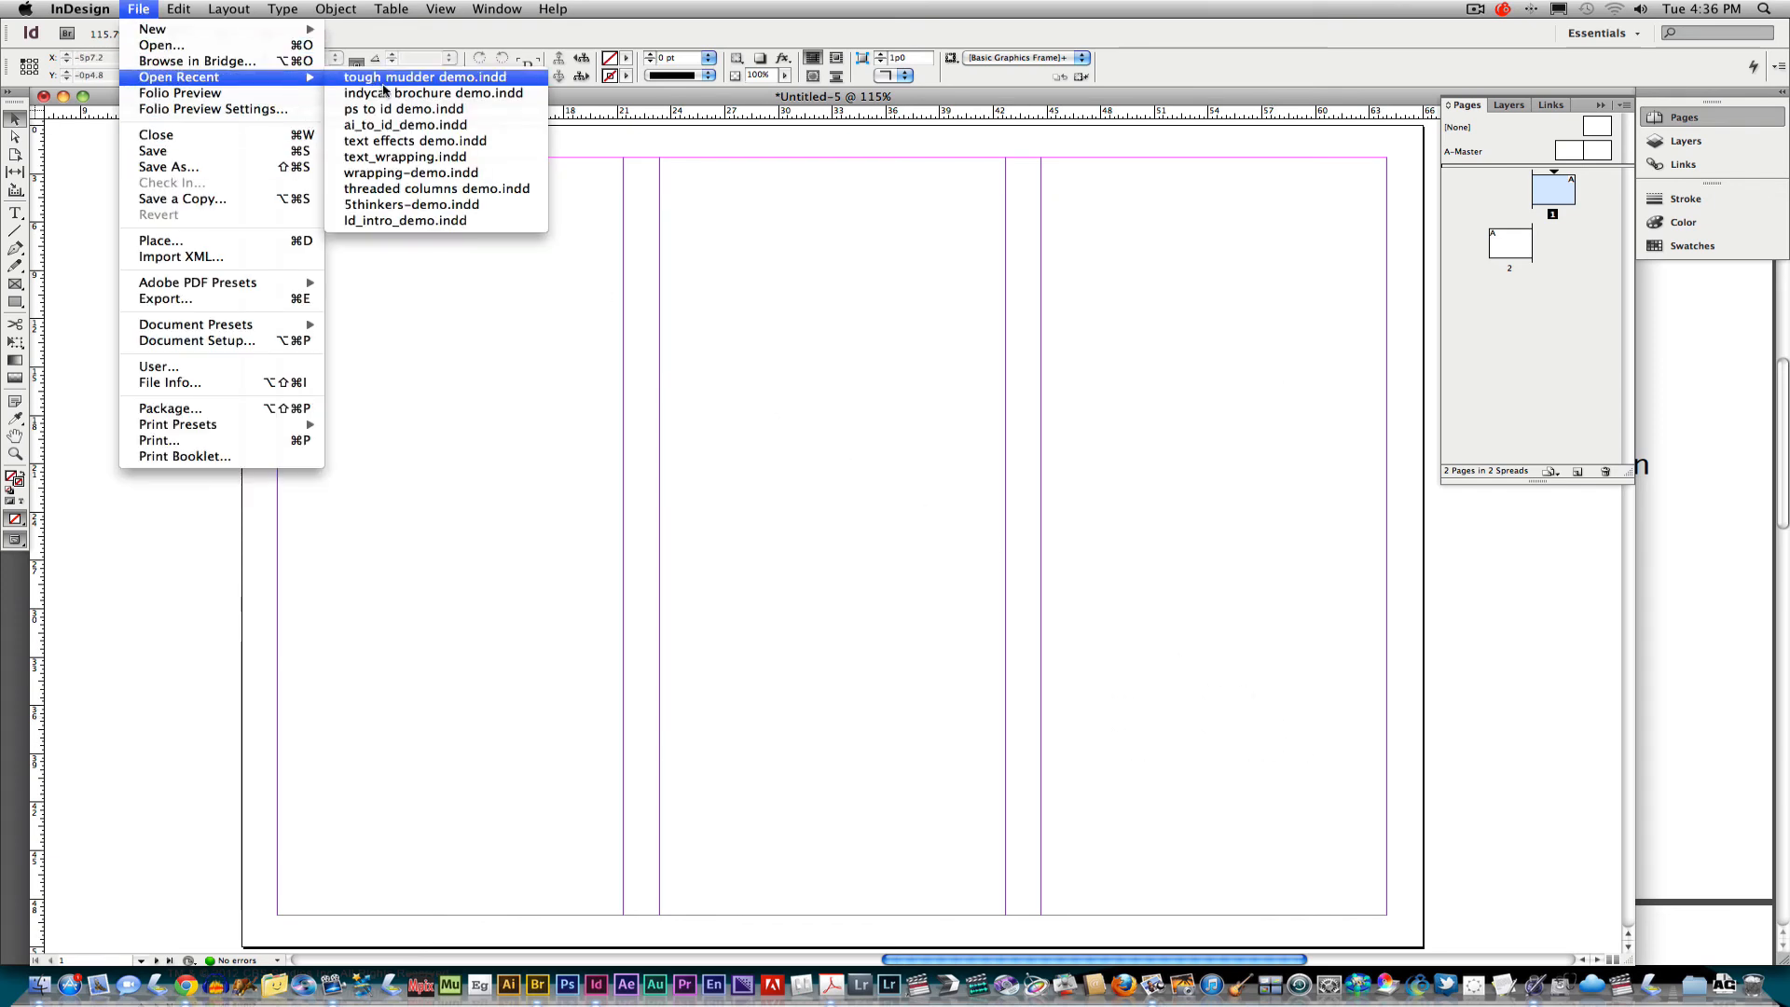
{"action": "left_click", "coordinate": [416, 79]}
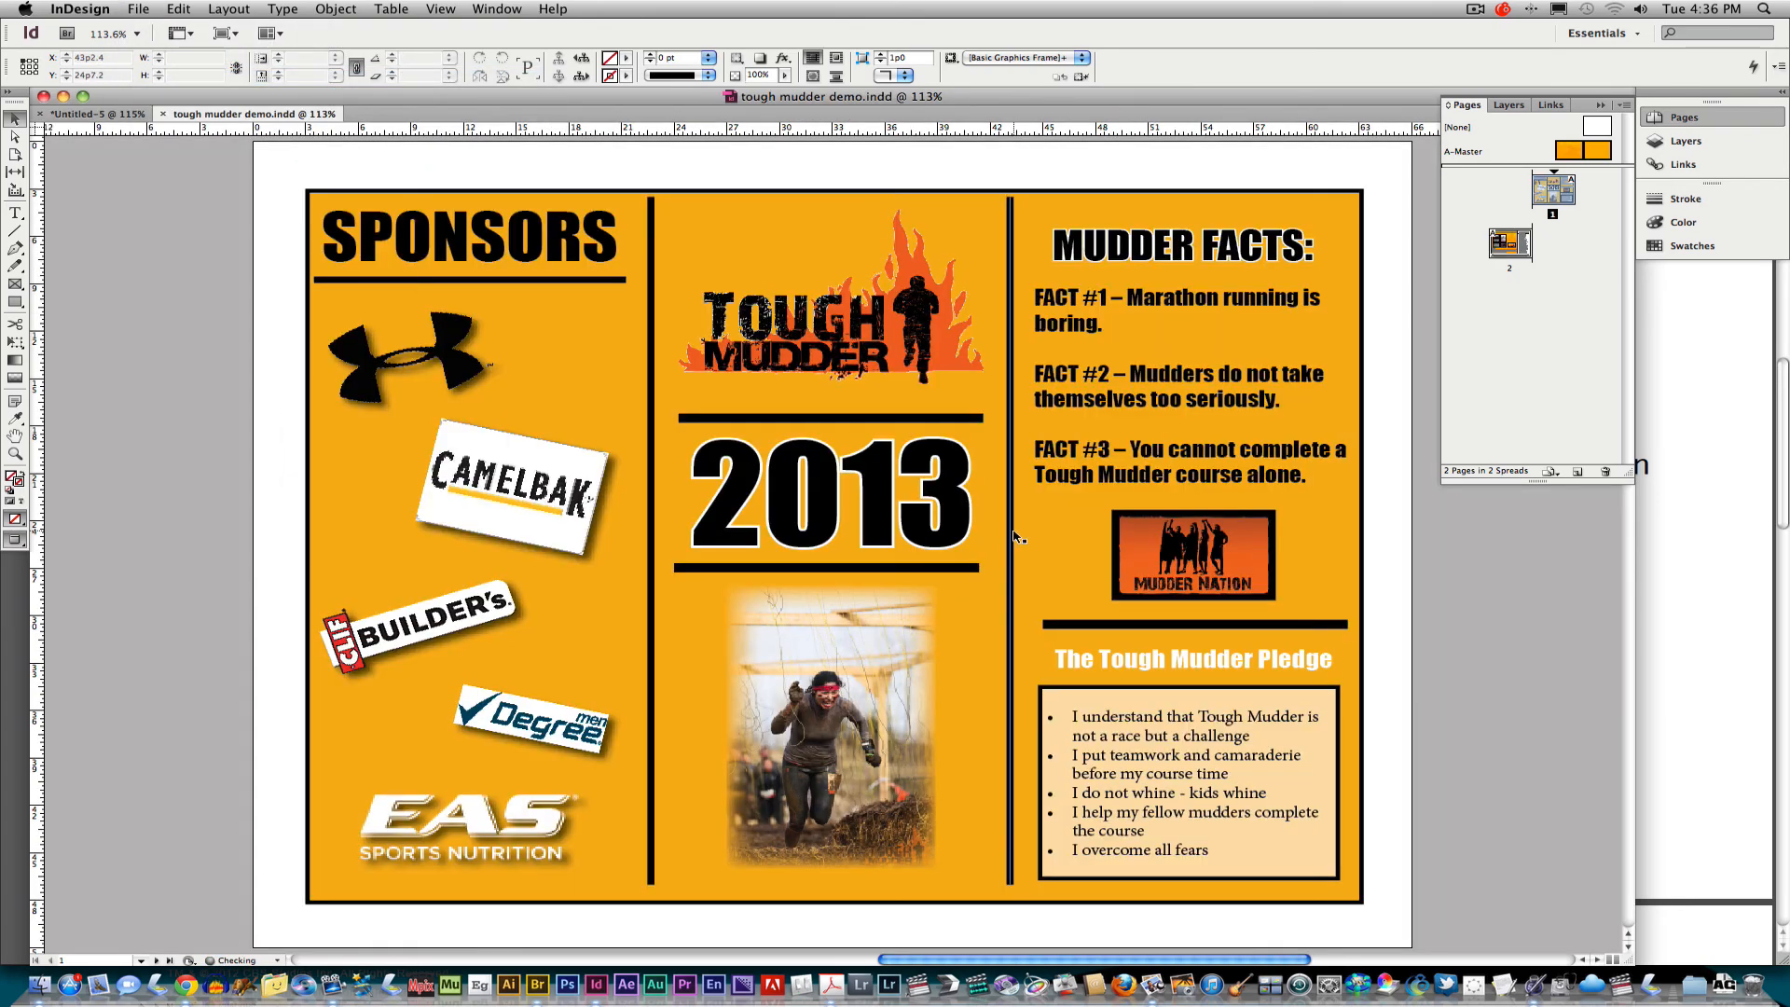
{"action": "double_click", "coordinate": [1510, 244]}
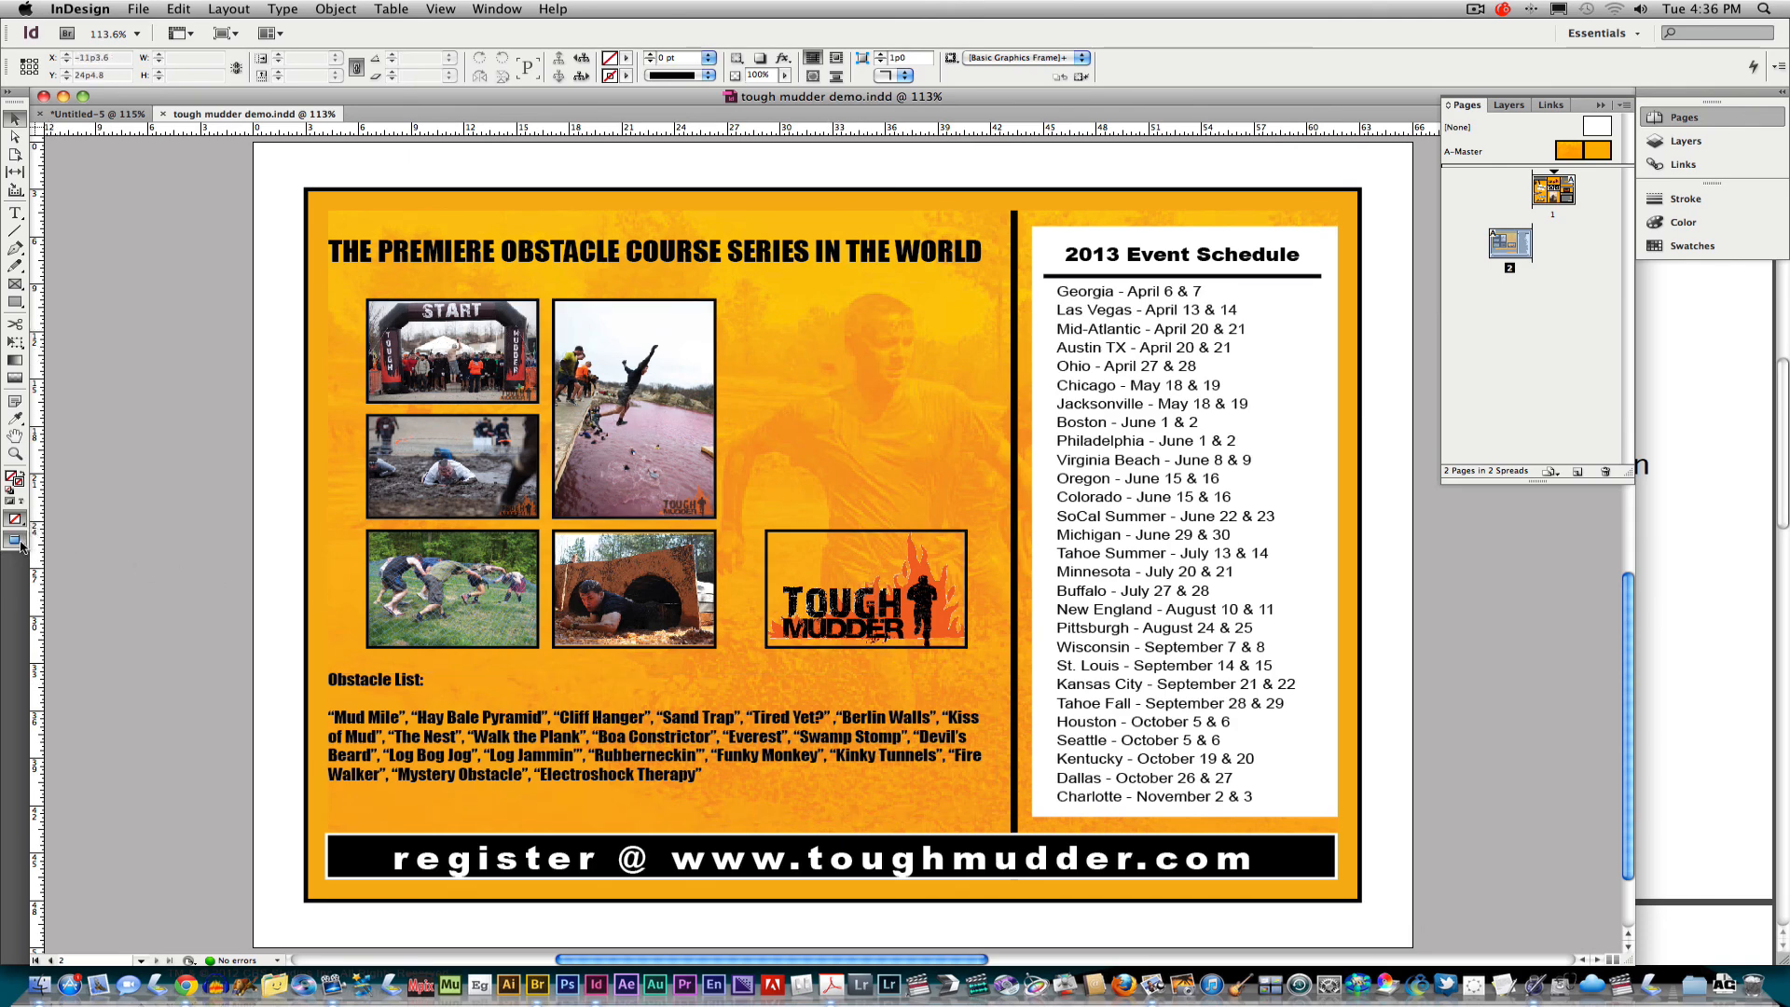
{"action": "left_click_drag", "start_coordinate": [21, 545], "coordinate": [71, 538]}
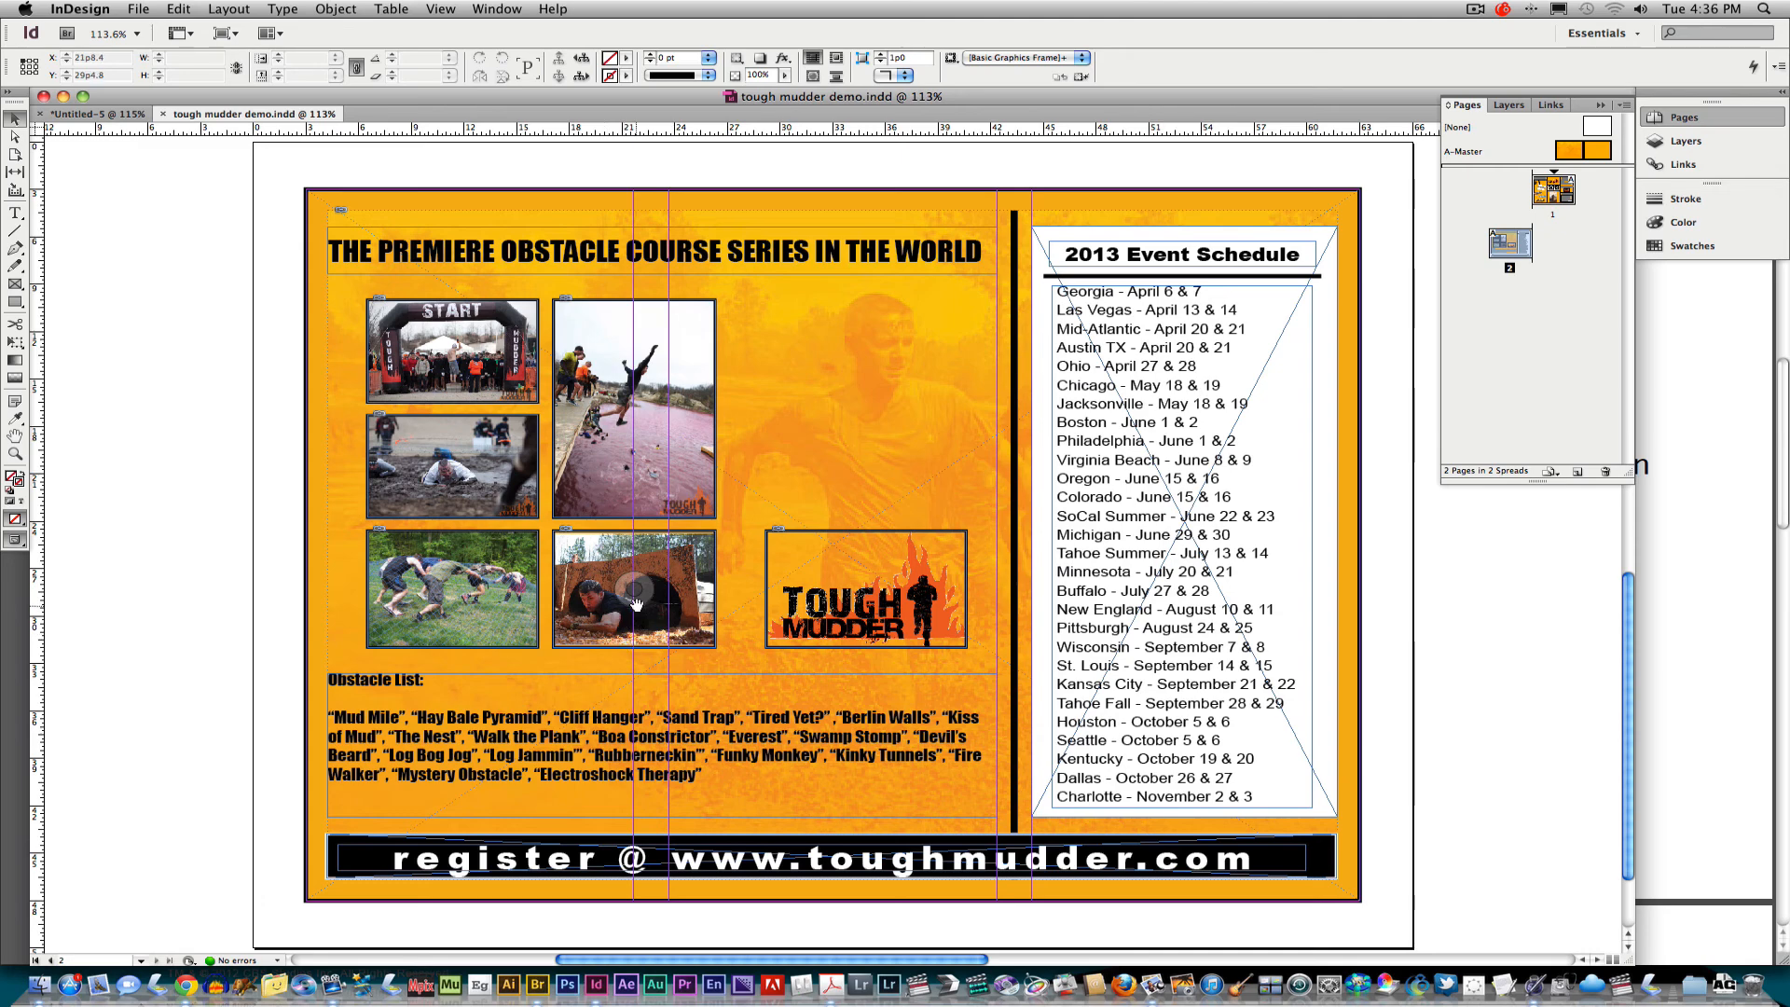
Switch to the Untitled-5 document and draw a rectangle frame filling the first column between the margins.
{"action": "left_click", "coordinate": [98, 114]}
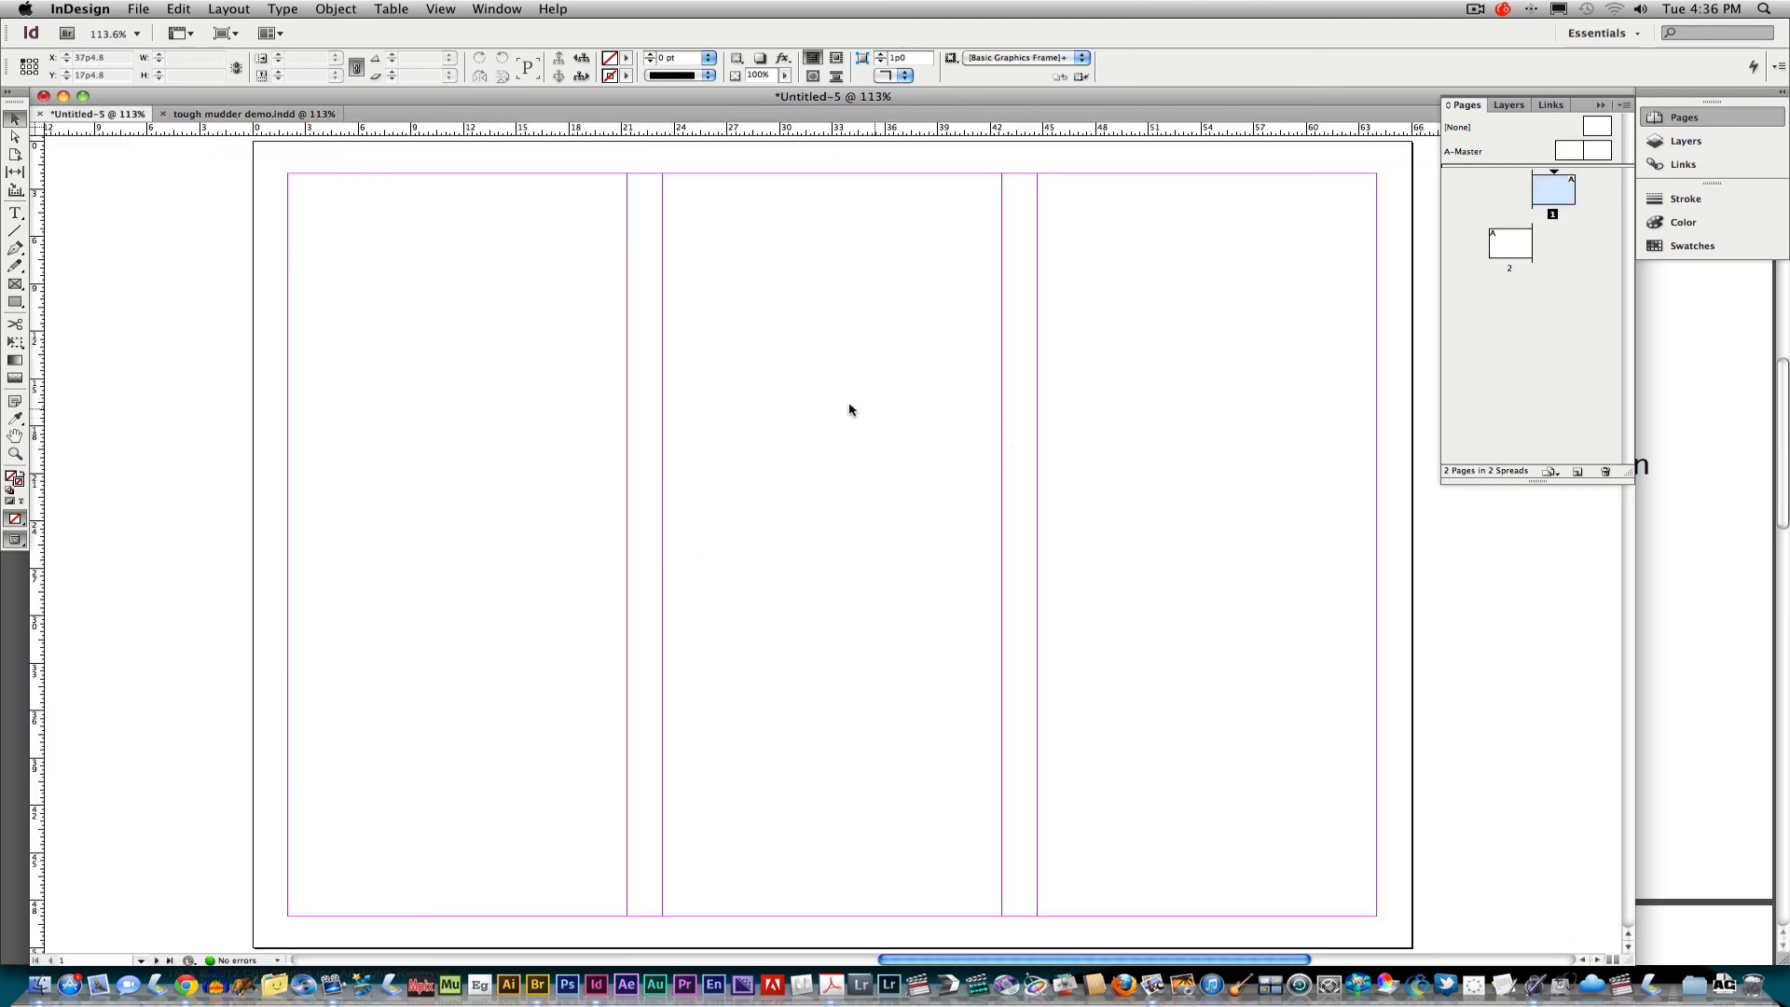
{"action": "left_click_drag", "start_coordinate": [820, 399], "coordinate": [882, 493]}
{"action": "left_click_drag", "start_coordinate": [1116, 360], "coordinate": [1234, 601]}
{"action": "left_click", "coordinate": [15, 285]}
{"action": "left_click_drag", "start_coordinate": [289, 178], "coordinate": [627, 916]}
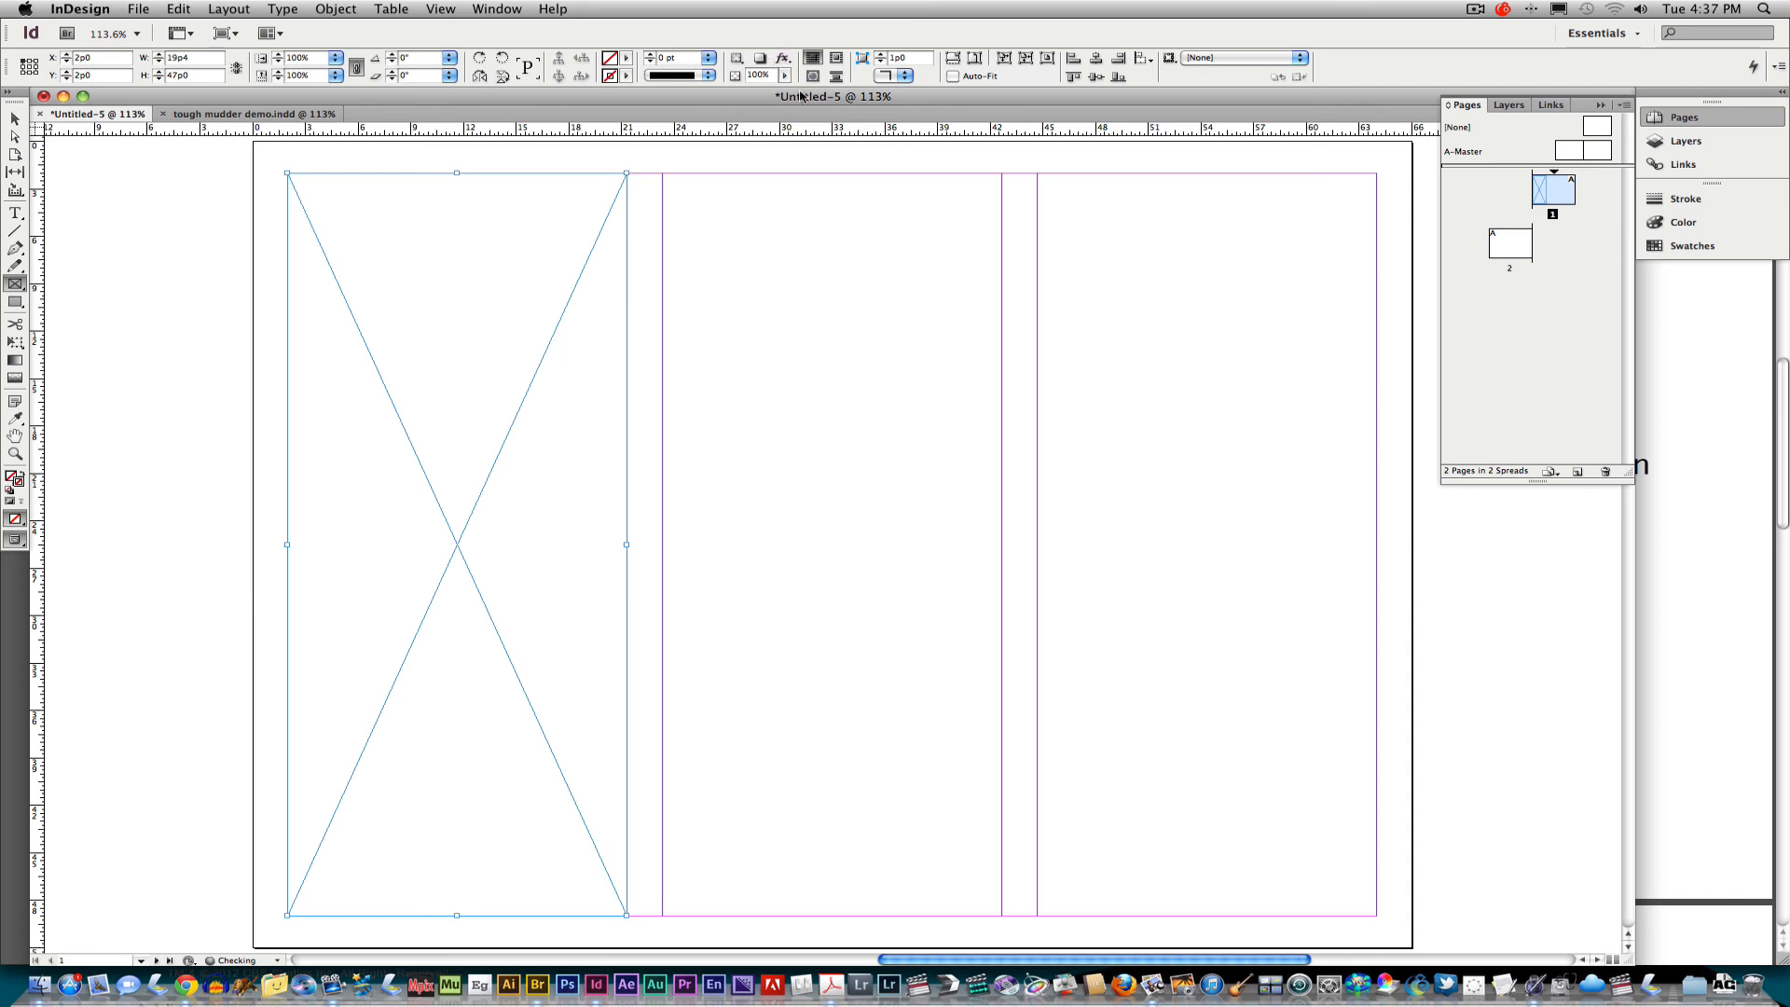
Fill the frame with the C=0 M=100 Y=0 K=0 swatch and switch back to the tough mudder demo.
{"action": "left_click", "coordinate": [623, 60]}
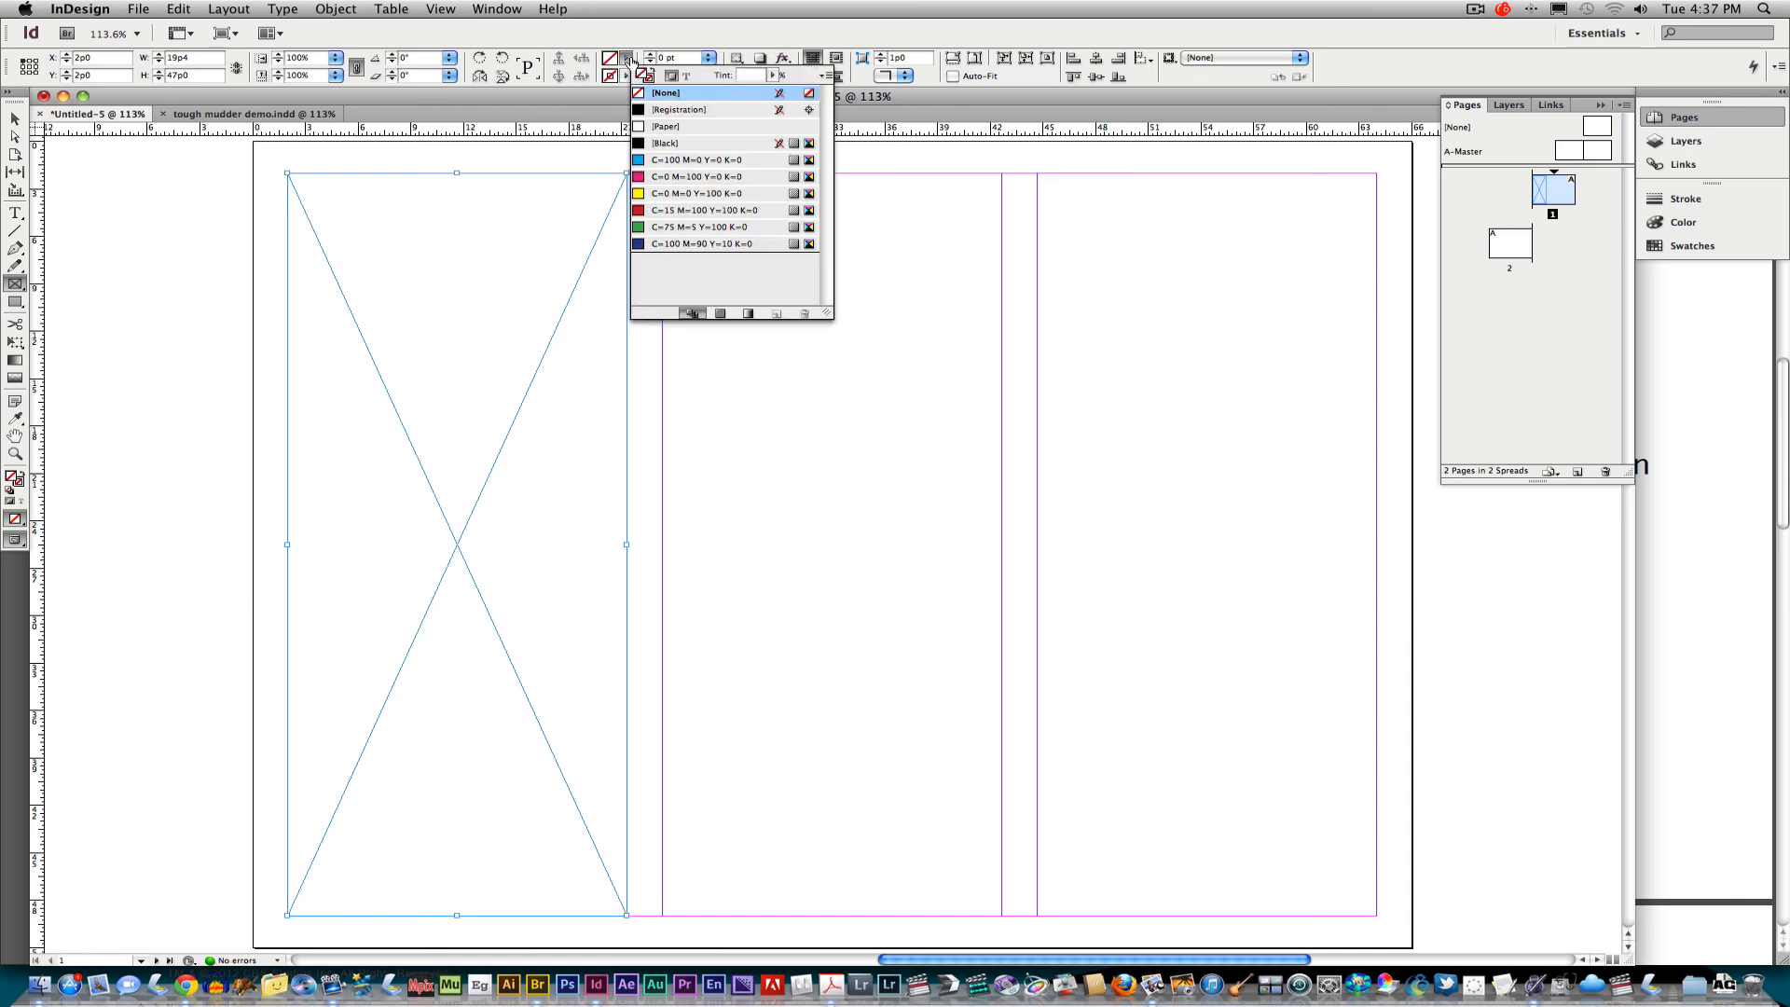
{"action": "left_click", "coordinate": [650, 177]}
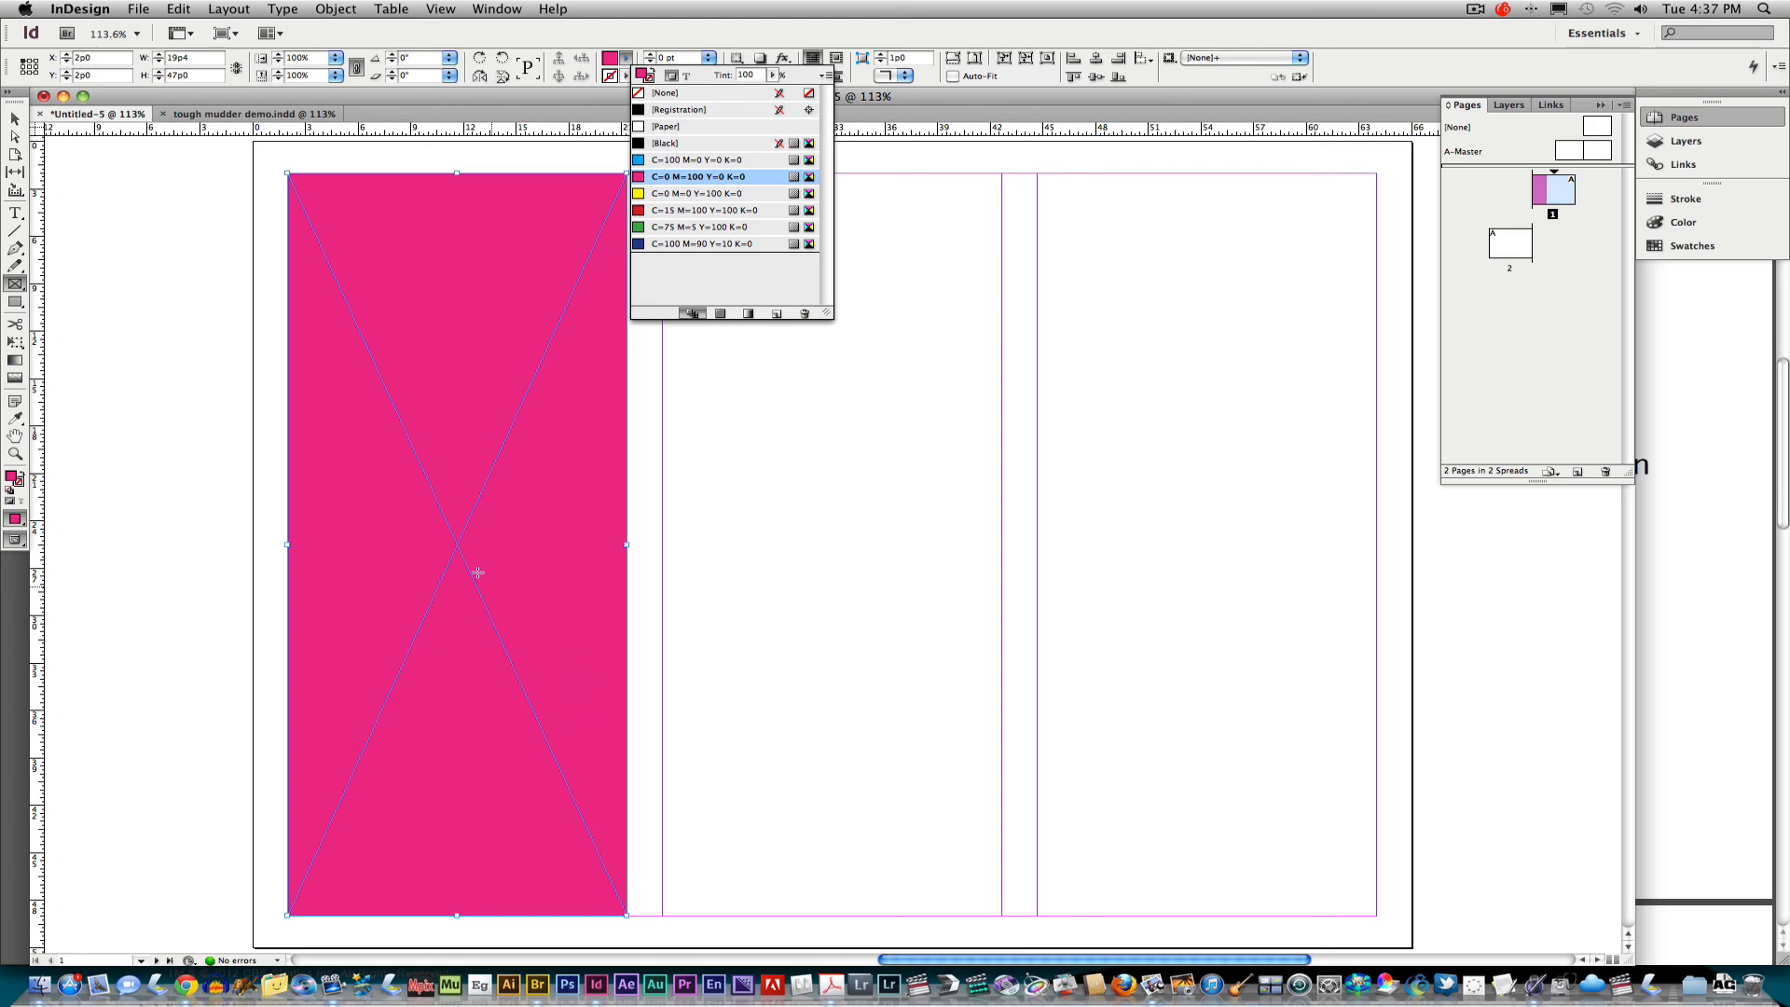
{"action": "left_click", "coordinate": [211, 114]}
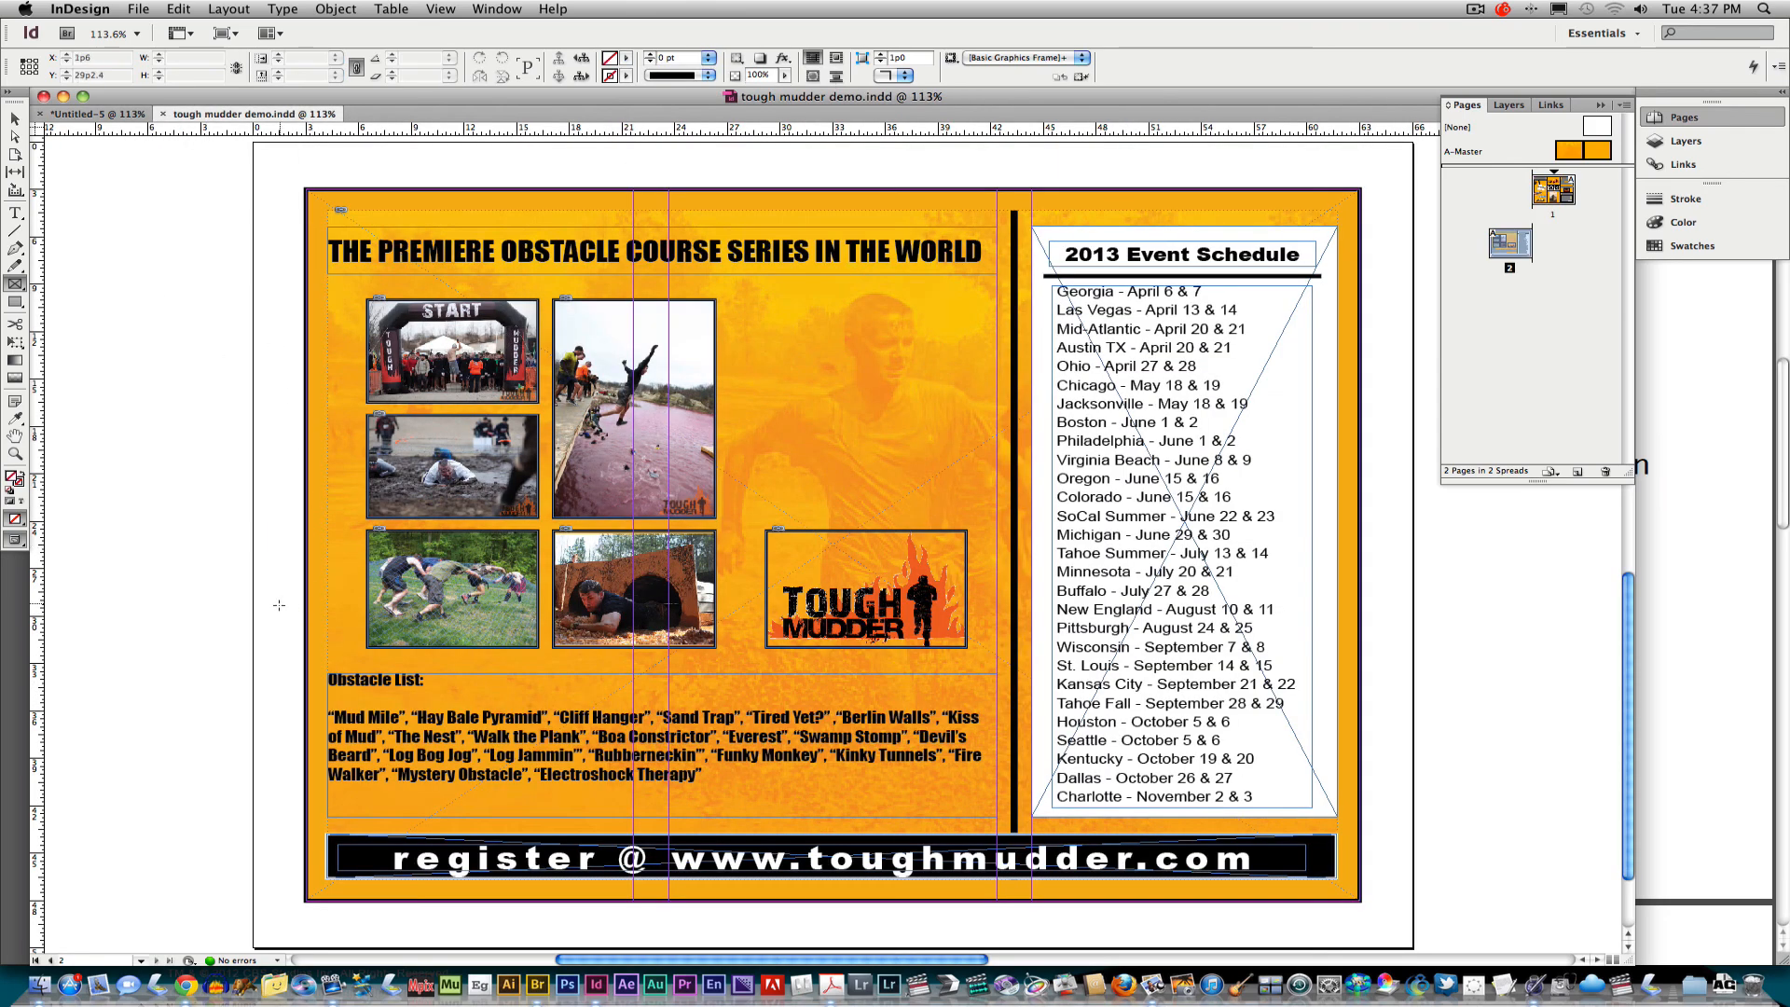